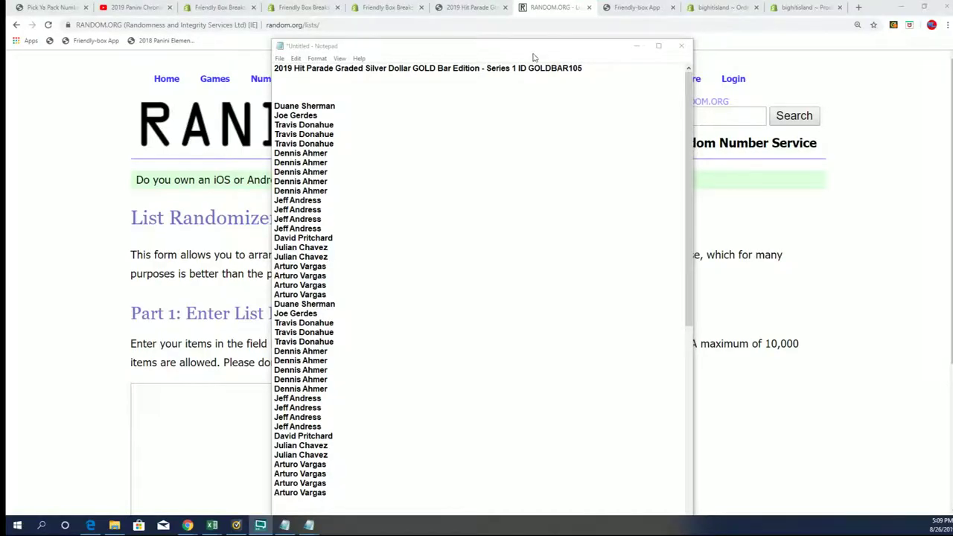
pyautogui.moveTo(586, 69); pyautogui.dragTo(528, 69)
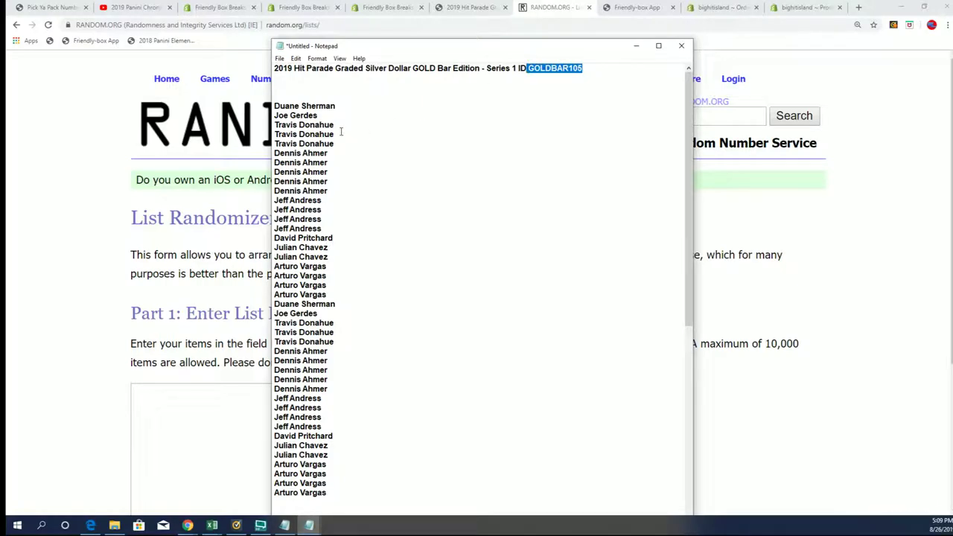
pyautogui.moveTo(276, 107); pyautogui.dragTo(362, 320)
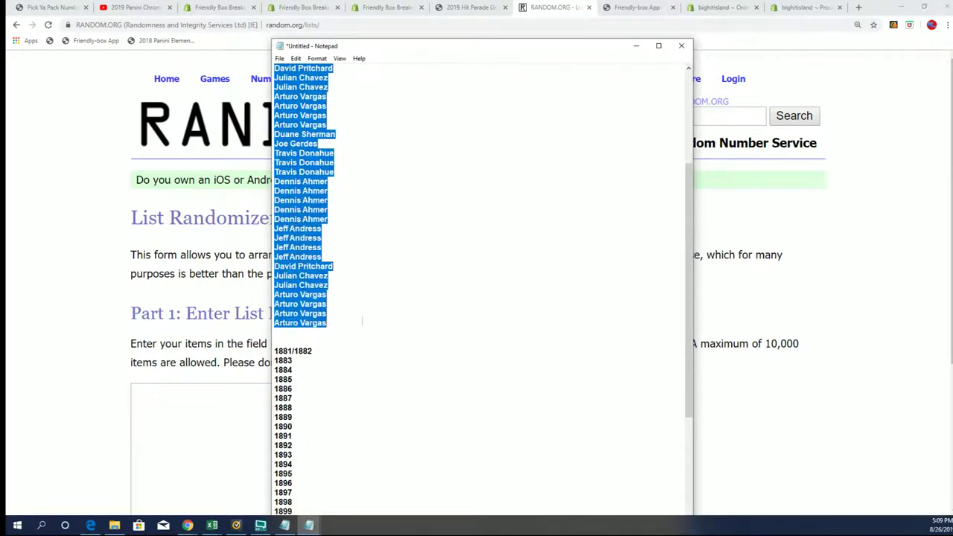
pyautogui.rightClick(300, 261)
pyautogui.click(328, 290)
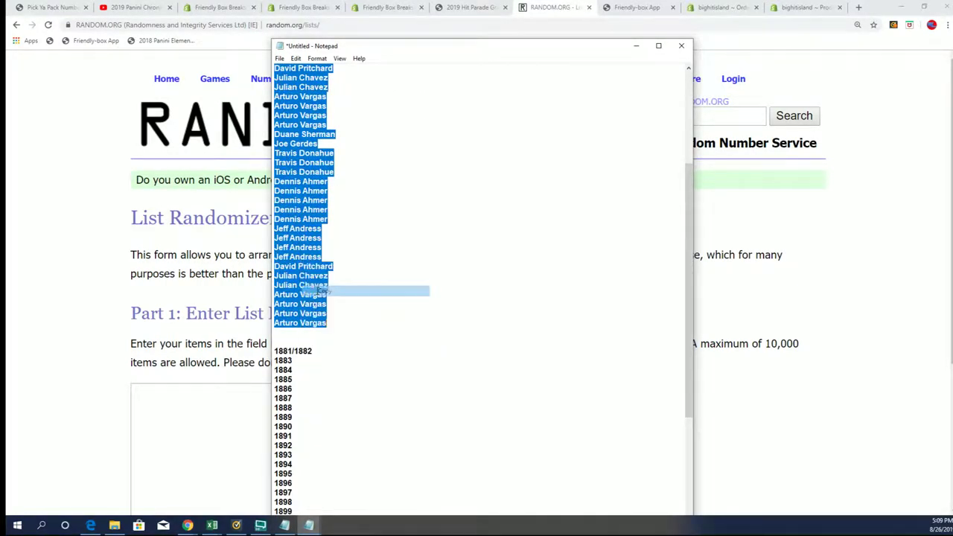
# Paste the 42 owner names into the List Randomizer and randomize them once
pyautogui.click(143, 398)
pyautogui.rightClick(157, 394)
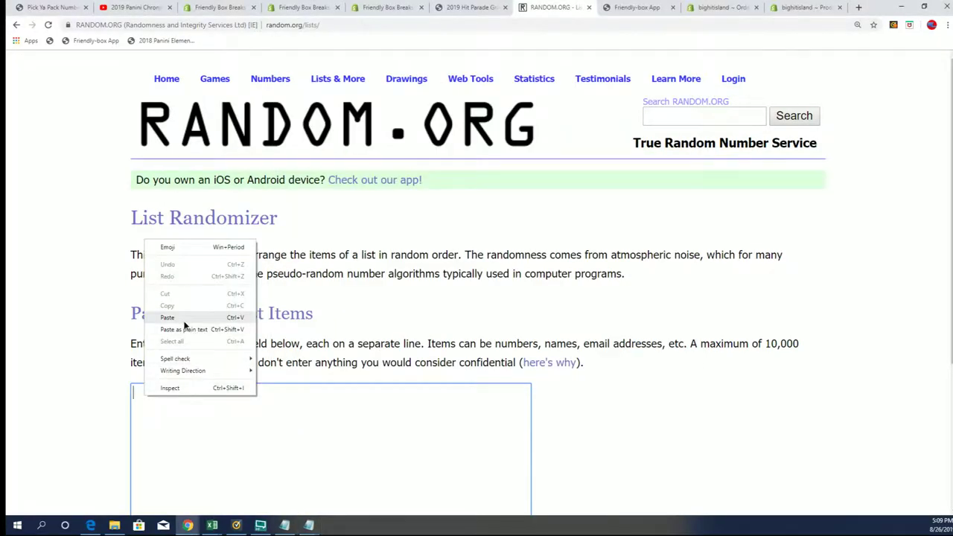
pyautogui.click(186, 322)
pyautogui.scroll(-3, 647, 352)
pyautogui.click(161, 408)
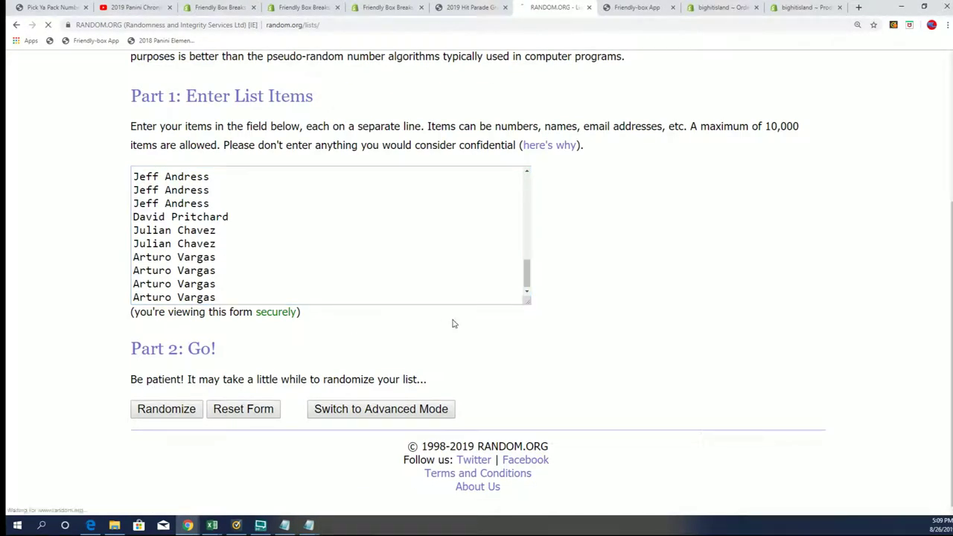
# Reshuffle the owner list four more times, for five shuffles in total
pyautogui.scroll(-2, 313, 346)
pyautogui.scroll(-4, 223, 387)
pyautogui.scroll(-2, 156, 417)
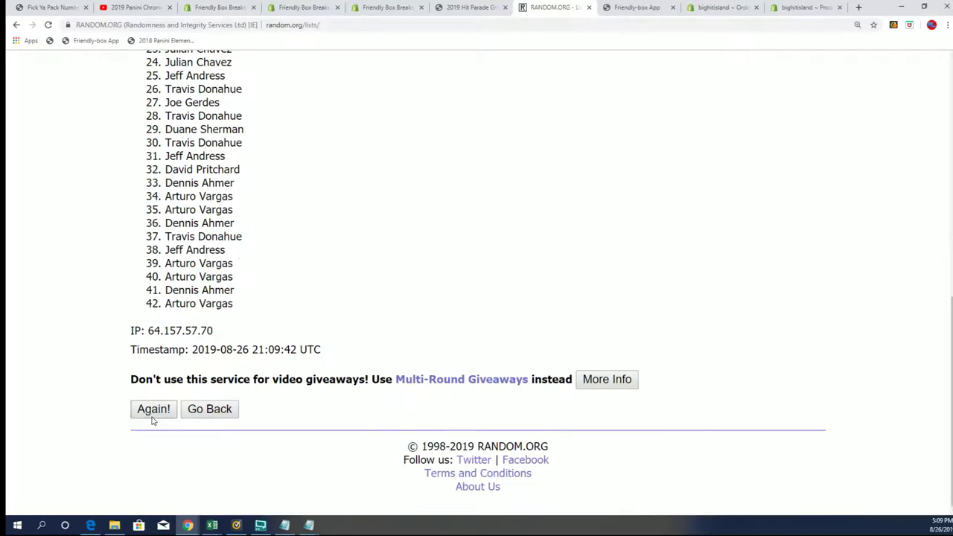
pyautogui.click(154, 414)
pyautogui.scroll(-10, 263, 338)
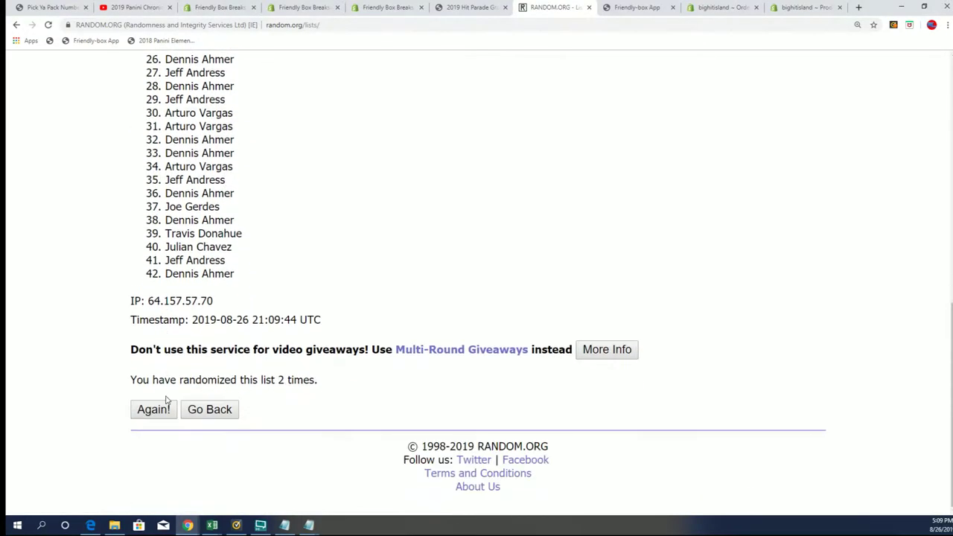
pyautogui.click(158, 411)
pyautogui.scroll(-5, 357, 287)
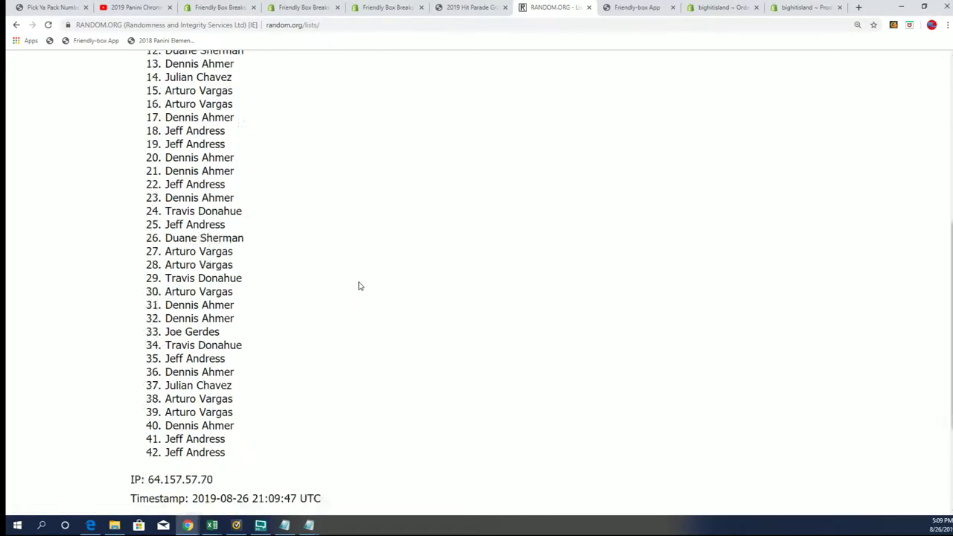
pyautogui.scroll(-1, 359, 285)
pyautogui.scroll(-2, 364, 277)
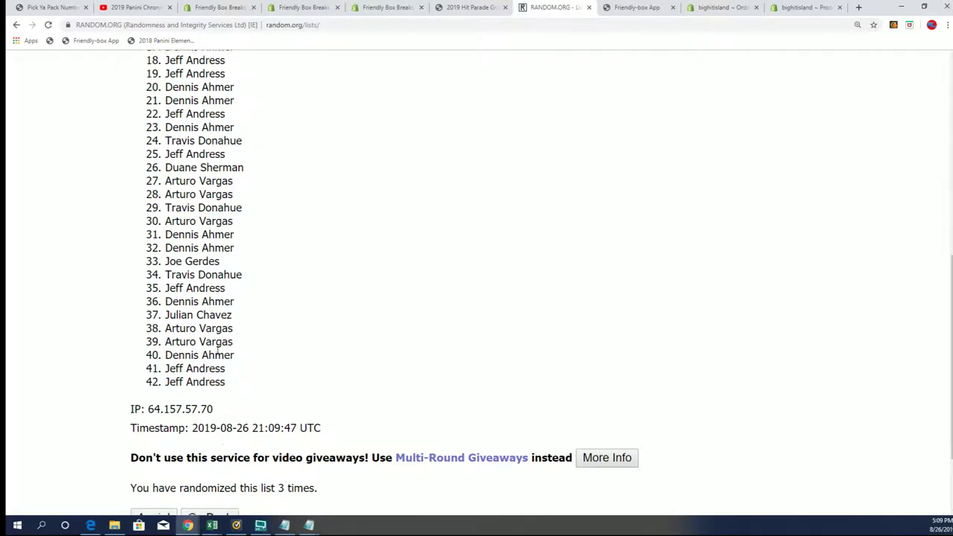
pyautogui.click(153, 423)
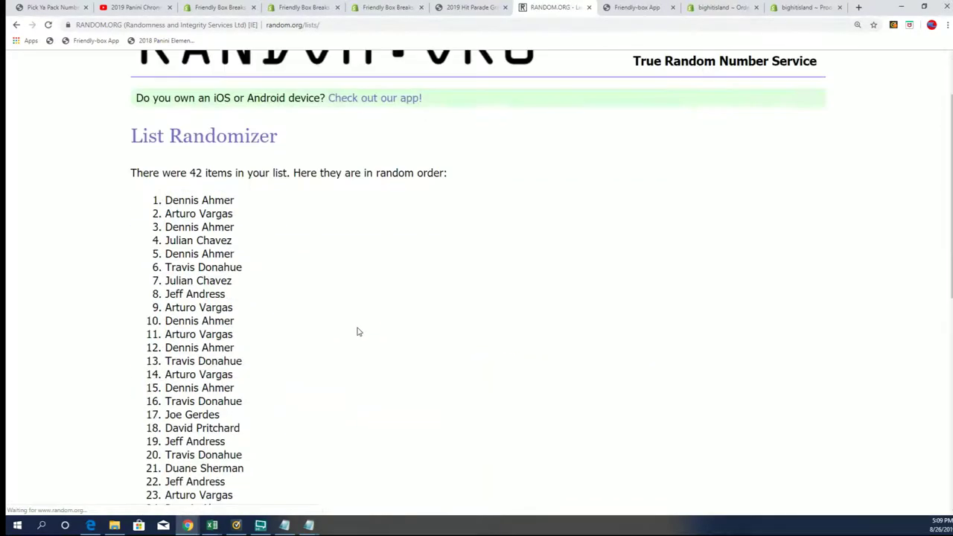
pyautogui.scroll(-10, 357, 330)
pyautogui.click(157, 411)
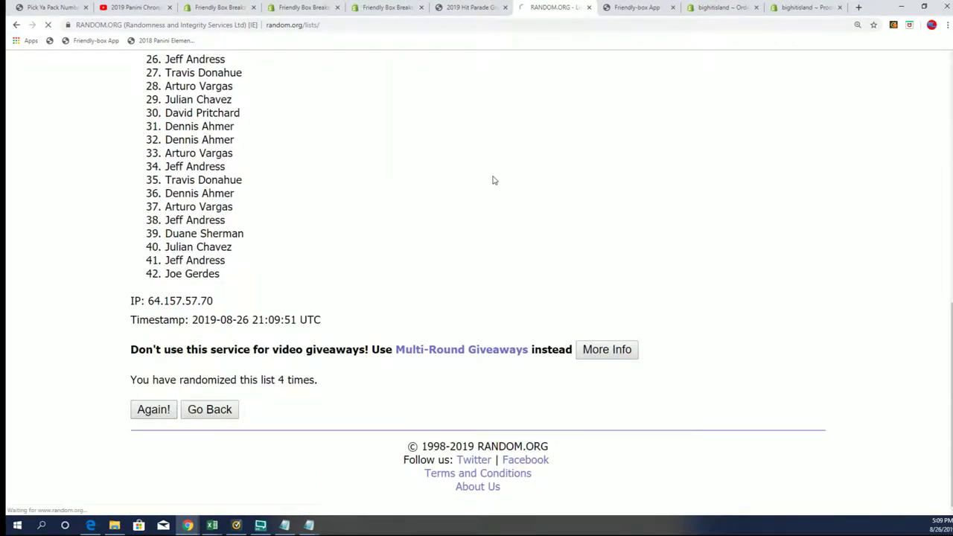
pyautogui.scroll(-1, 470, 209)
pyautogui.scroll(-3, 477, 224)
pyautogui.scroll(-4, 480, 231)
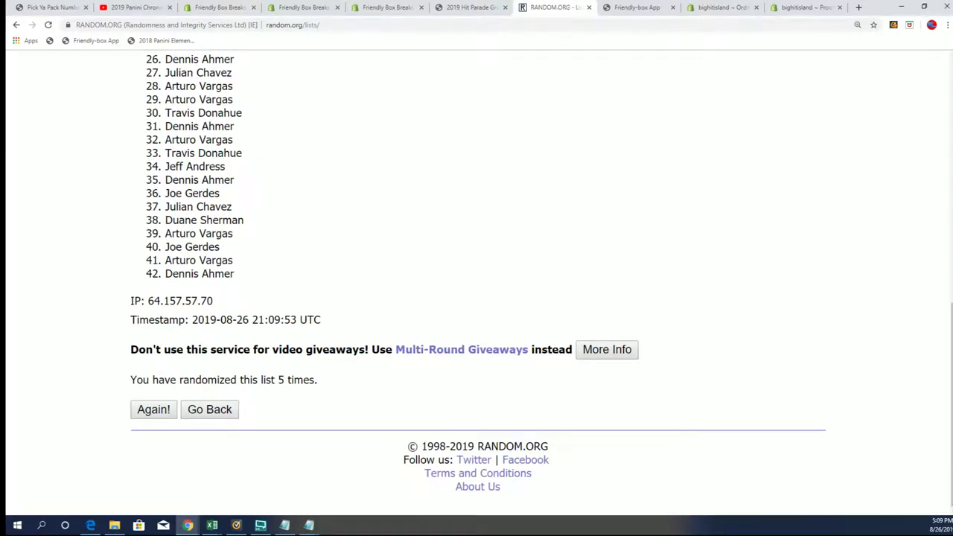
pyautogui.scroll(2, 346, 276)
pyautogui.scroll(2, 335, 289)
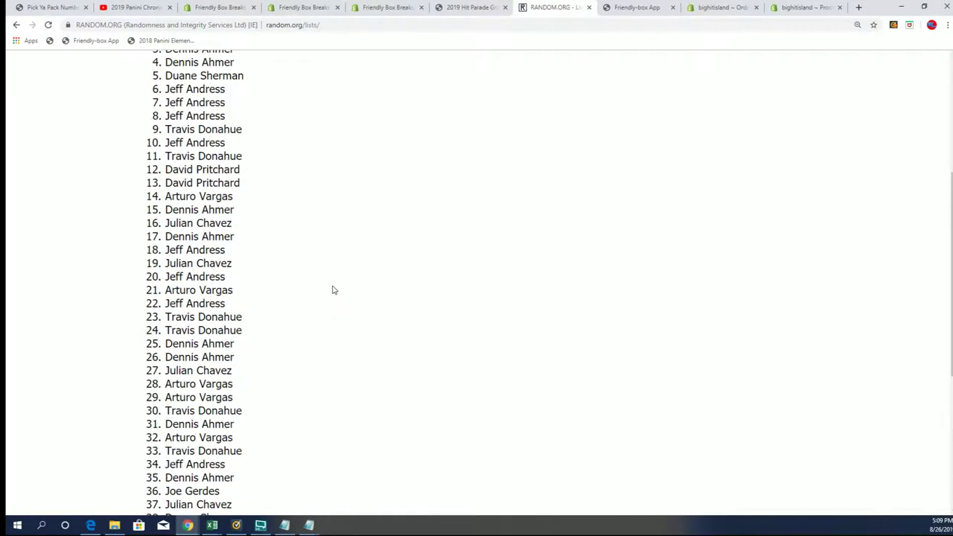
# Scroll down the randomized owner list results
pyautogui.scroll(-4, 332, 290)
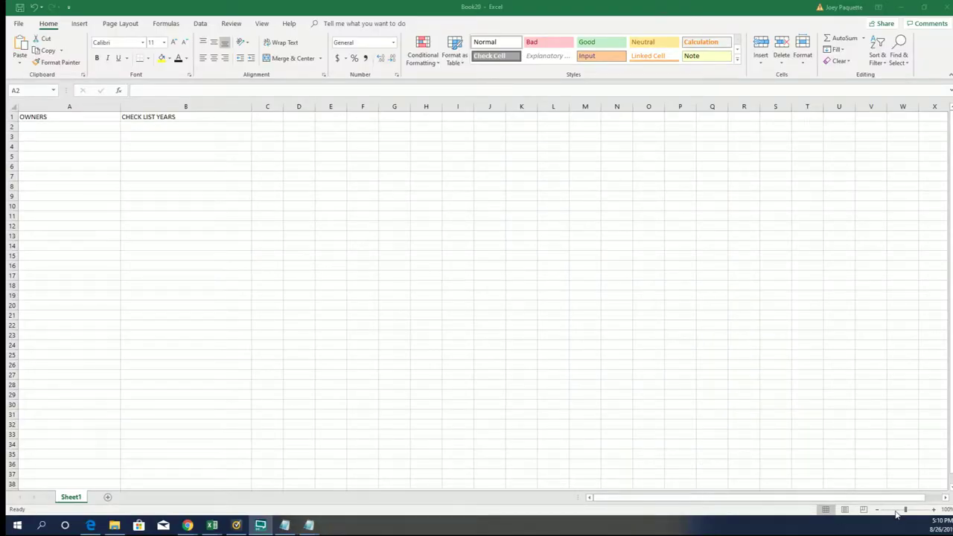
# Zoom the owners spreadsheet to about 214%, then minimize Excel
pyautogui.click(920, 511)
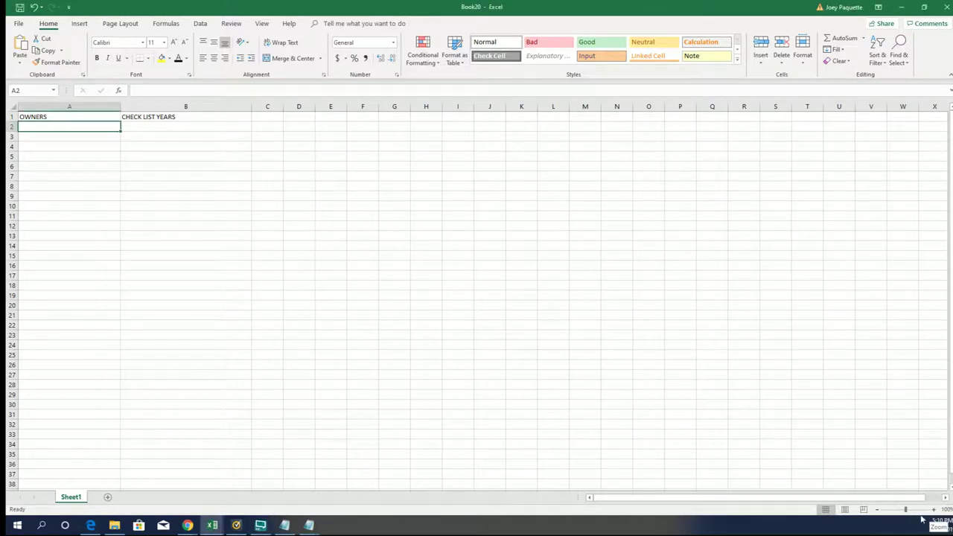
pyautogui.click(915, 510)
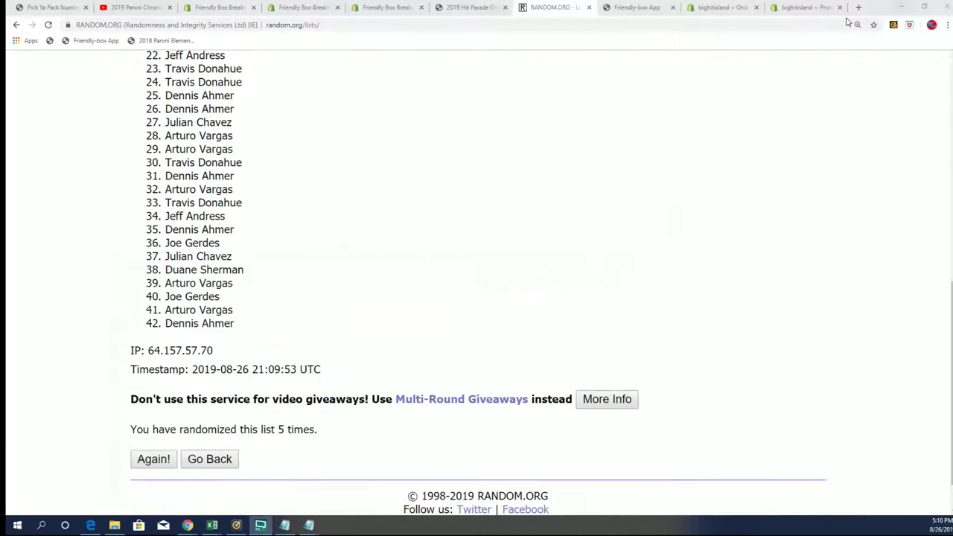
pyautogui.click(901, 7)
# Shuffle the owner list a sixth and seventh time
pyautogui.click(160, 462)
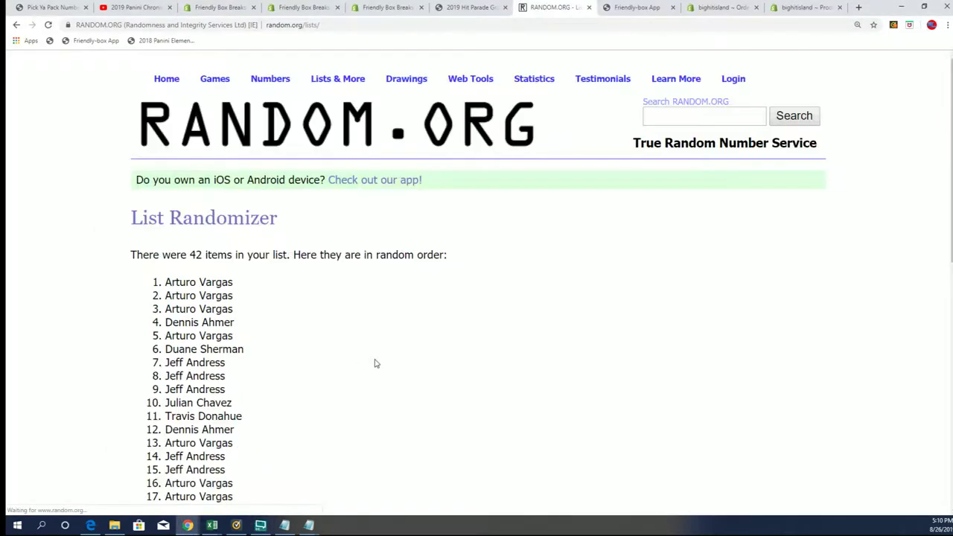
pyautogui.scroll(-5, 372, 369)
pyautogui.scroll(-3, 368, 375)
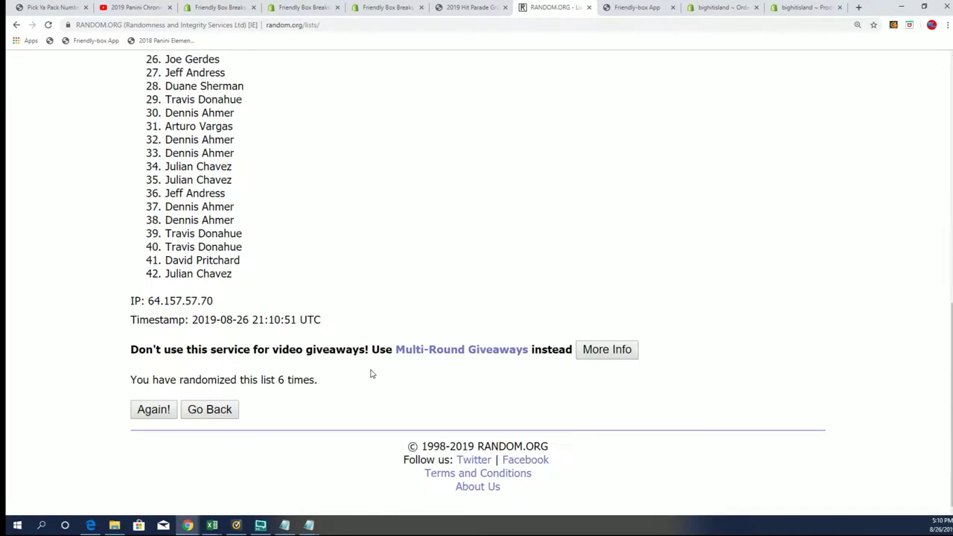
pyautogui.click(153, 412)
pyautogui.scroll(-3, 293, 402)
pyautogui.scroll(2, 284, 322)
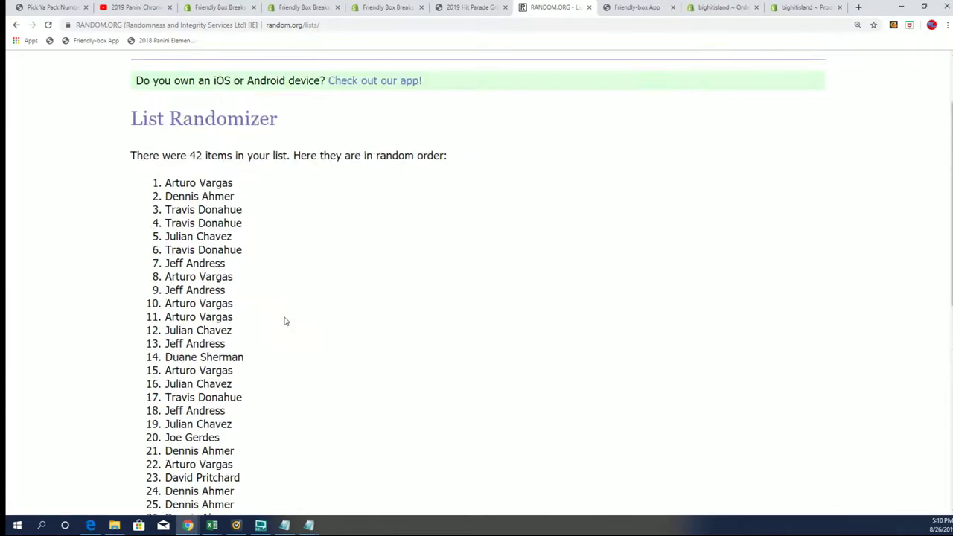
# Copy the final shuffled order of items 1–42
pyautogui.moveTo(160, 177); pyautogui.dragTo(281, 392)
pyautogui.scroll(-4, 264, 315)
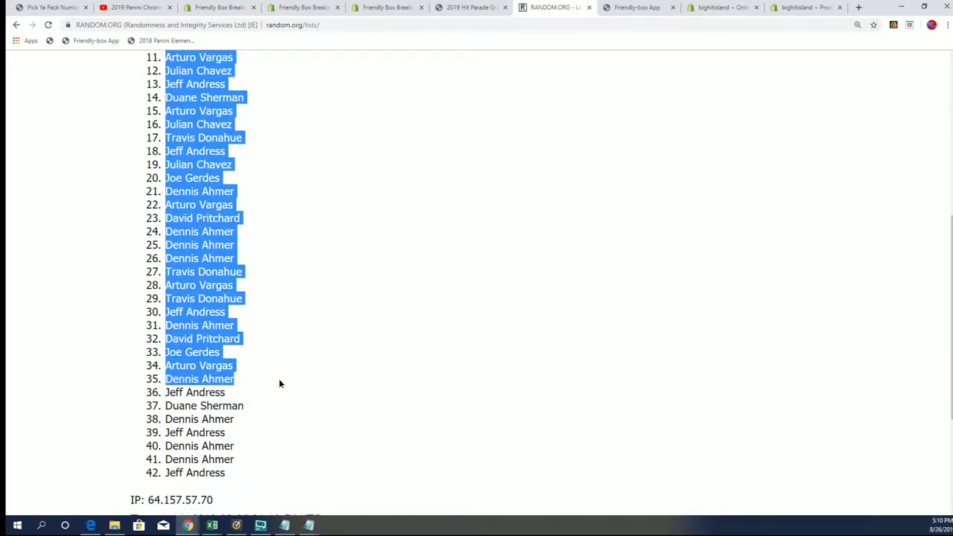
pyautogui.scroll(-1, 280, 392)
pyautogui.rightClick(204, 314)
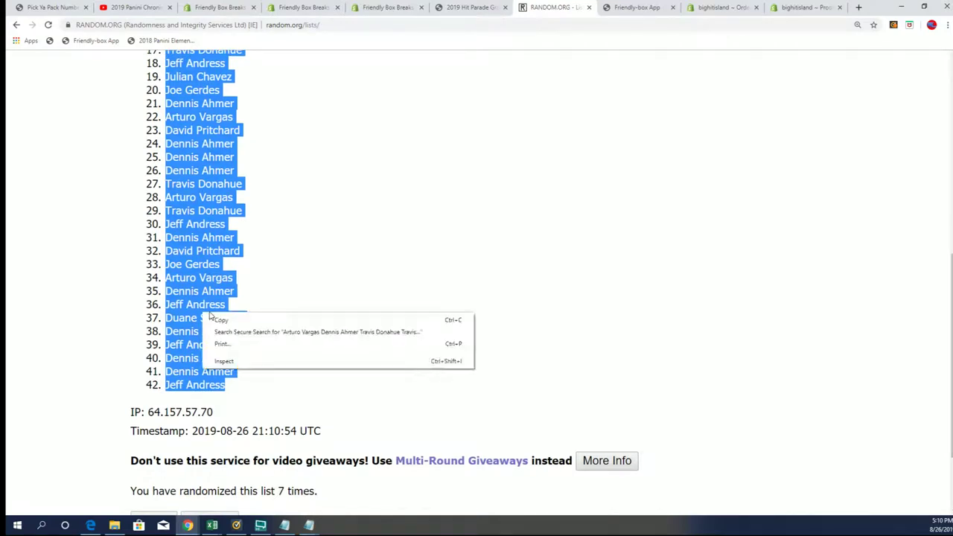
pyautogui.click(221, 320)
pyautogui.scroll(3, 323, 455)
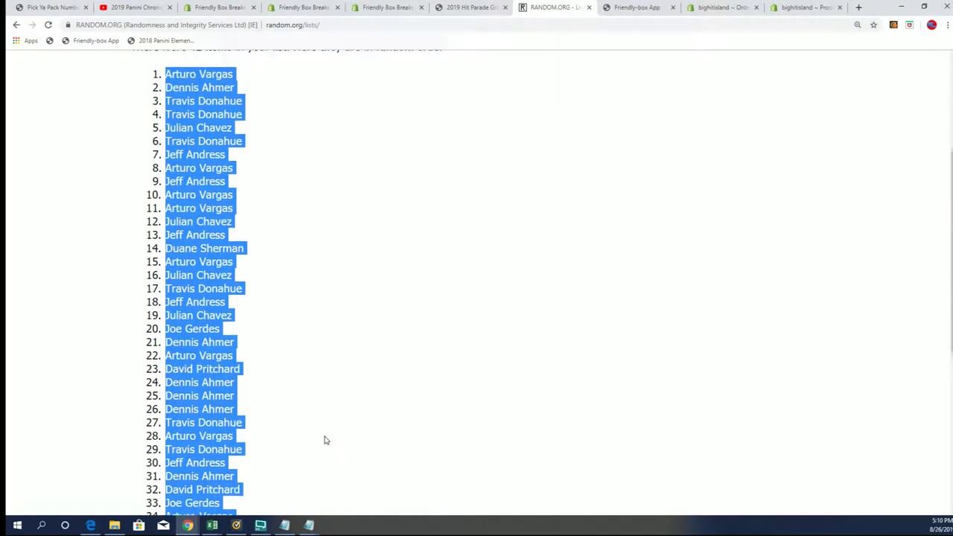
# Paste the shuffled owner names into column A starting at cell A2
pyautogui.hotkey('alt', 'Tab')
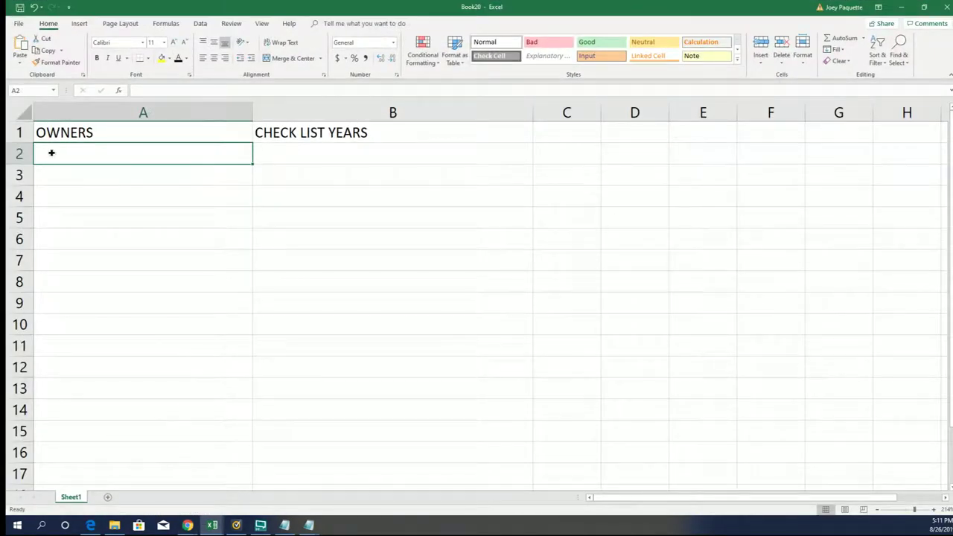
pyautogui.rightClick(56, 153)
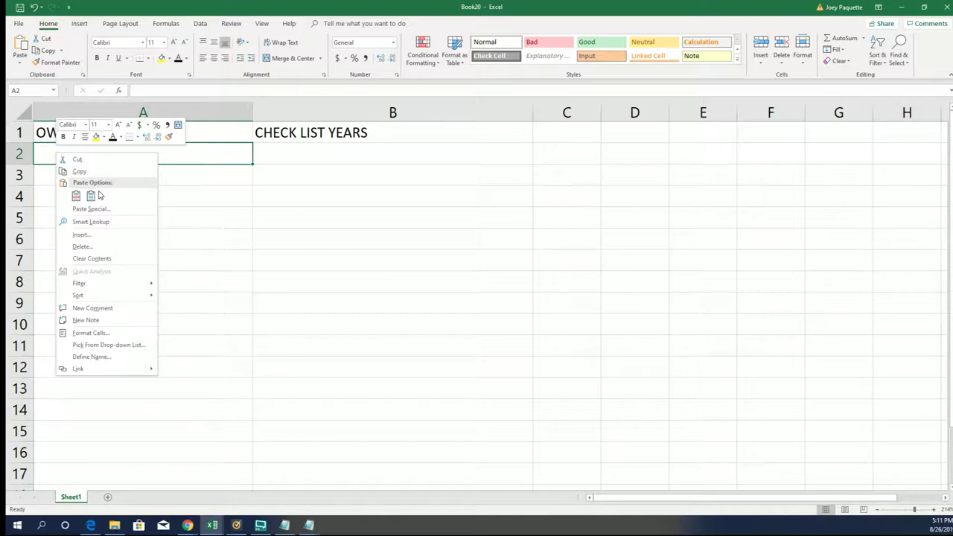
pyautogui.click(91, 196)
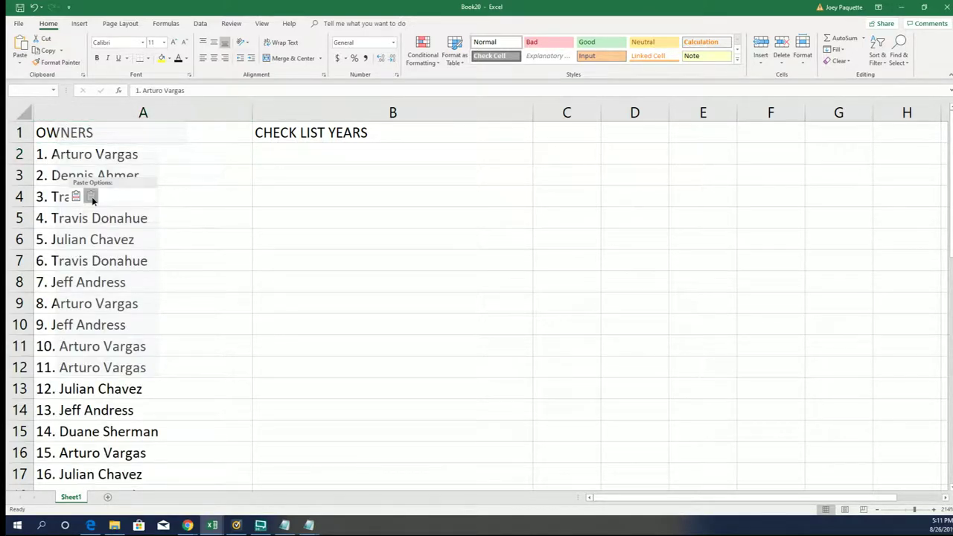
# Narrow column A to about 19 characters, check all 42 owners, and select B2
pyautogui.click(223, 112)
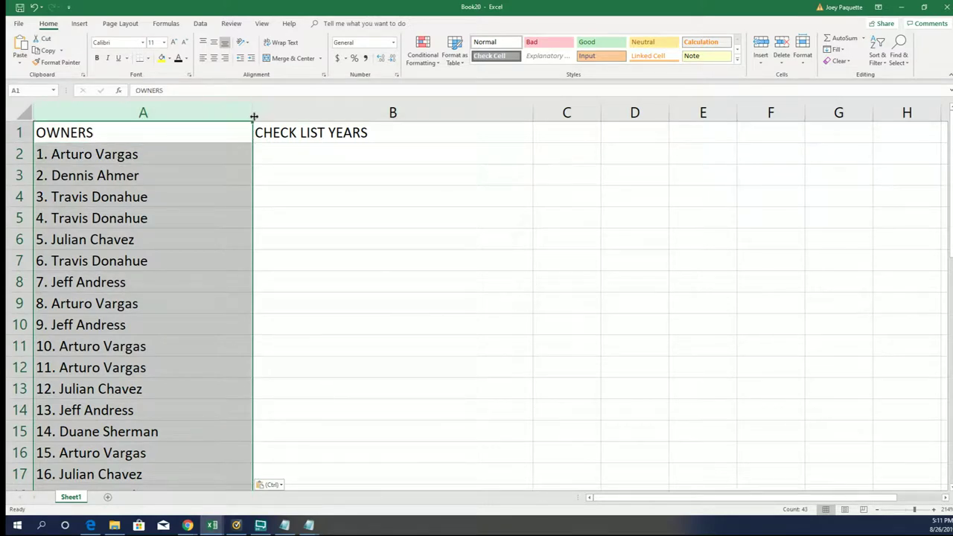
pyautogui.moveTo(255, 115); pyautogui.dragTo(180, 132)
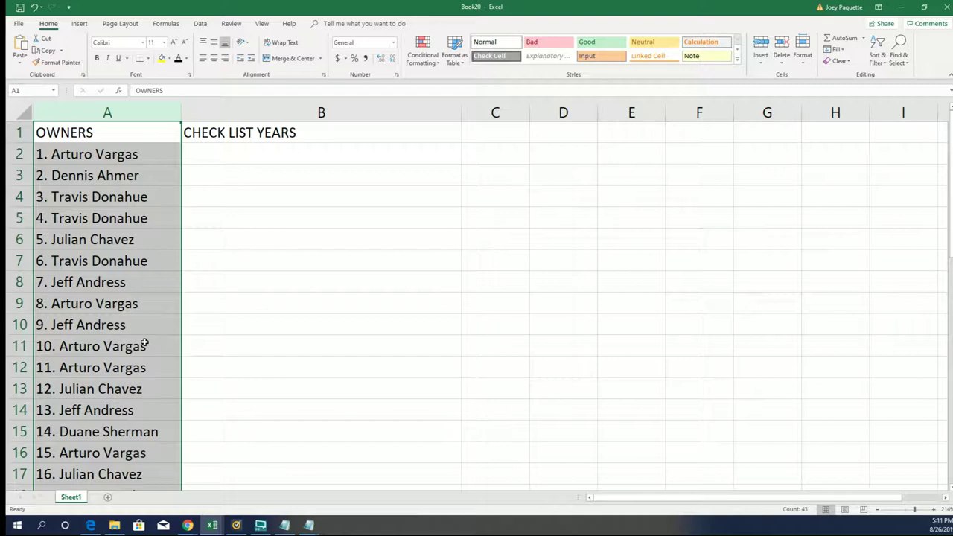
pyautogui.scroll(-3, 147, 344)
pyautogui.scroll(-2, 145, 346)
pyautogui.scroll(-2, 144, 347)
pyautogui.scroll(-3, 144, 347)
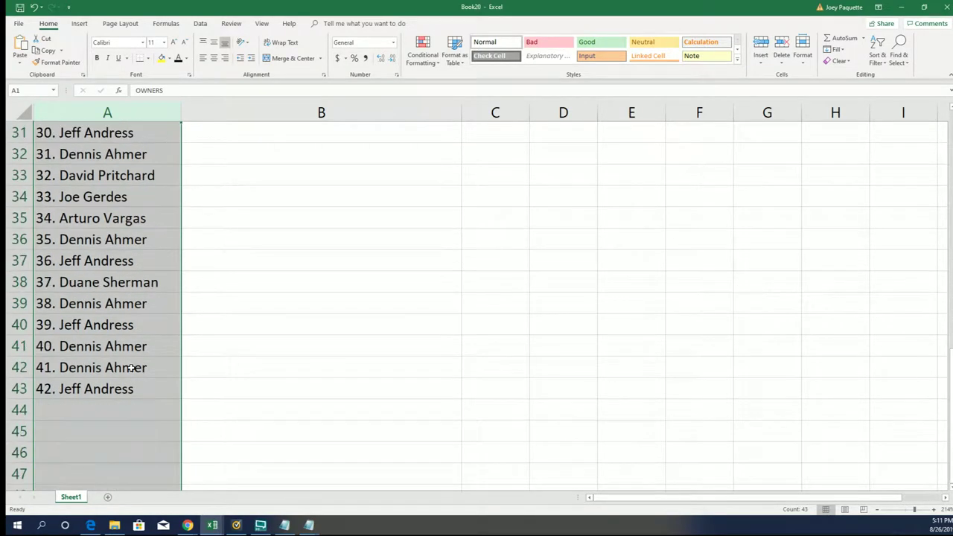
pyautogui.scroll(5, 104, 425)
pyautogui.scroll(5, 153, 391)
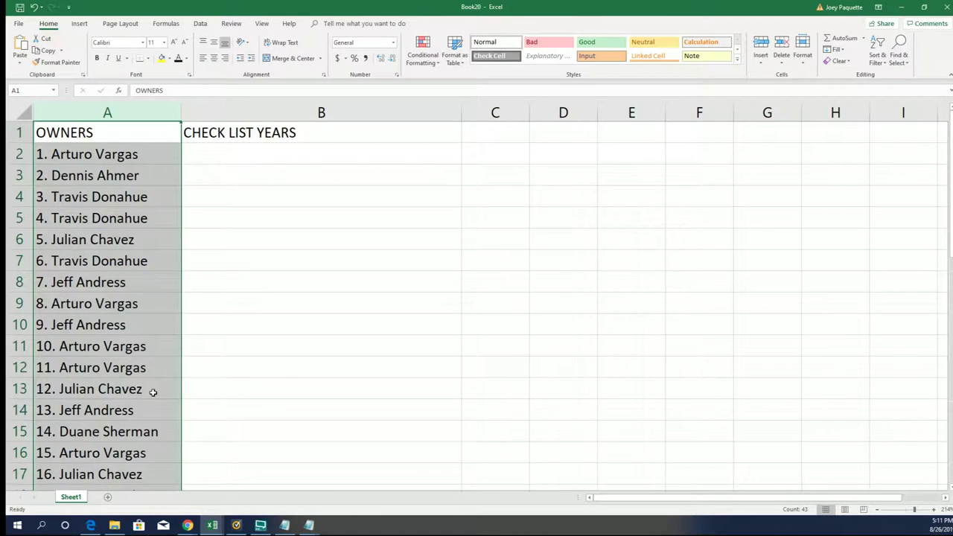
pyautogui.click(228, 155)
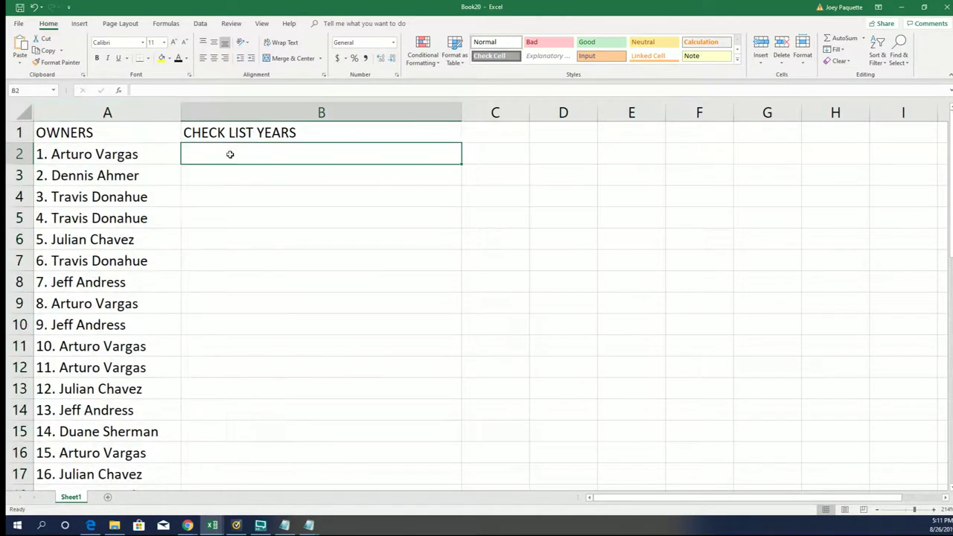
# Minimize Excel and load a fresh, empty List Randomizer form in the browser
pyautogui.click(901, 7)
pyautogui.moveTo(337, 78)
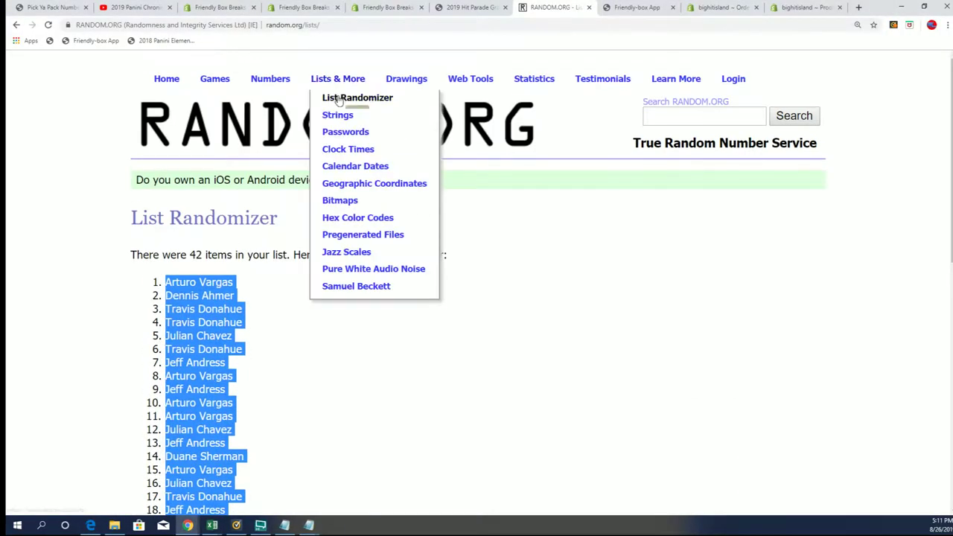
pyautogui.click(331, 96)
pyautogui.scroll(-2, 554, 335)
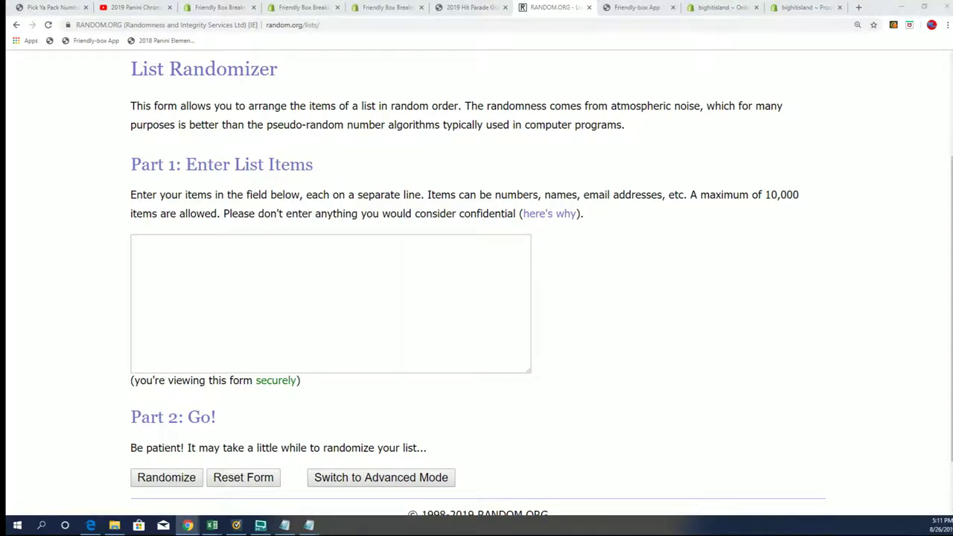
# Select the years 1881/1882 through 1923 in the maximized Notepad window
pyautogui.hotkey('alt', 'Tab')
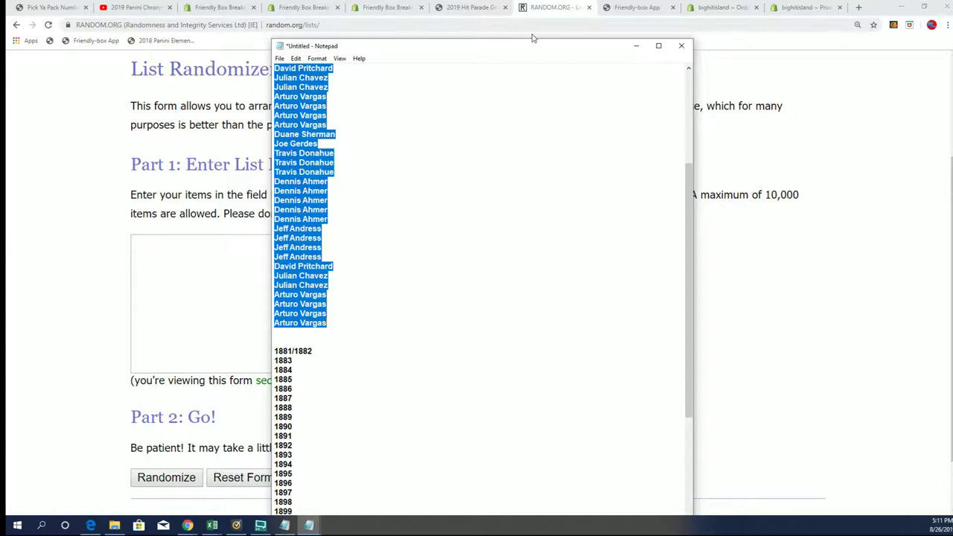
pyautogui.doubleClick(489, 39)
pyautogui.scroll(-6, 392, 347)
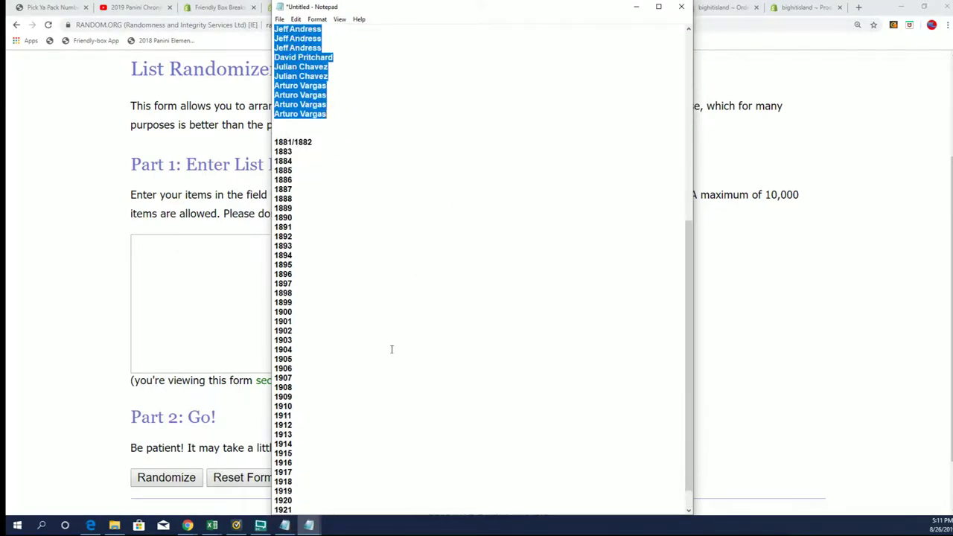
pyautogui.scroll(-1, 391, 347)
pyautogui.moveTo(308, 503)
pyautogui.mouseDown()
pyautogui.moveTo(369, 137)
pyautogui.moveTo(283, 124)
pyautogui.moveTo(274, 113)
pyautogui.mouseUp()
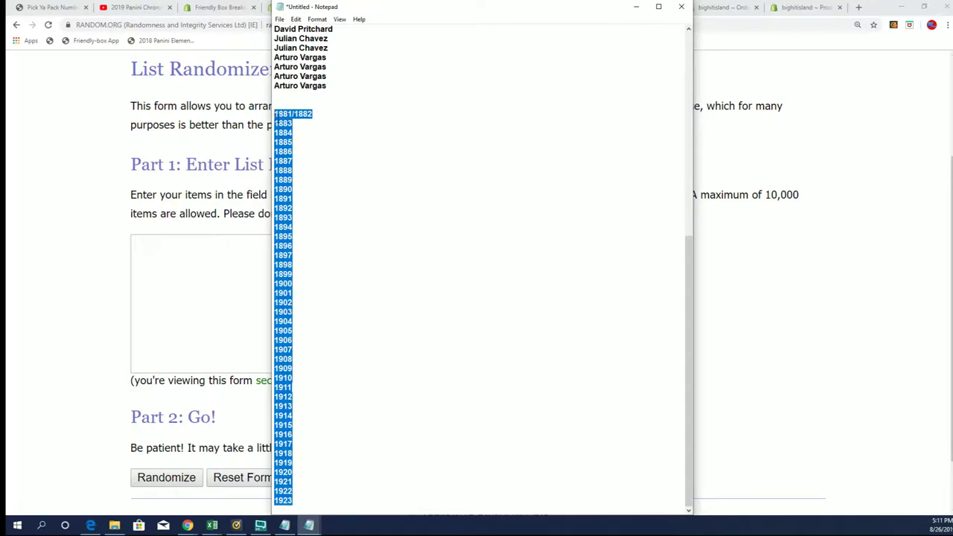
pyautogui.rightClick(280, 111)
# Copy the selected years, paste them into the List Randomizer, and randomize them
pyautogui.click(296, 147)
pyautogui.click(137, 247)
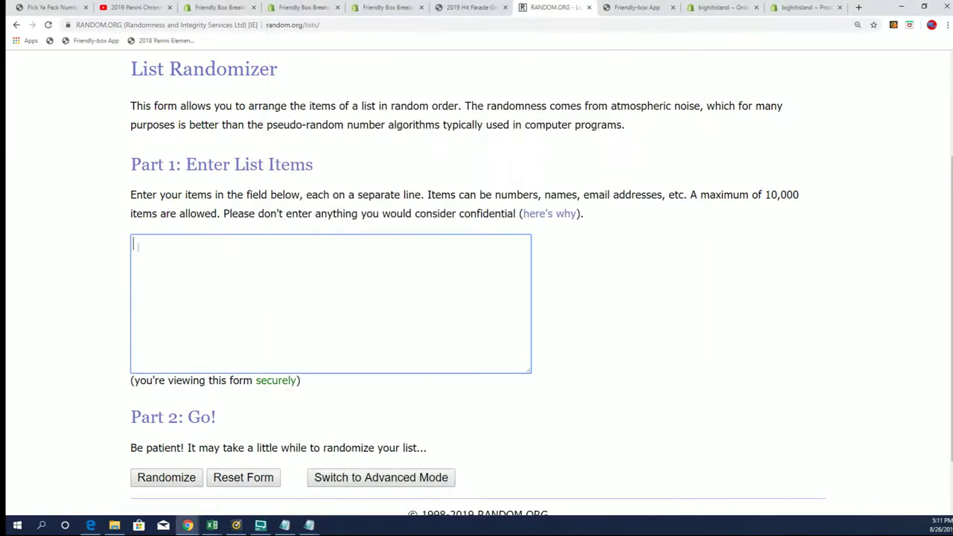
pyautogui.rightClick(138, 246)
pyautogui.click(166, 325)
pyautogui.scroll(-1, 697, 326)
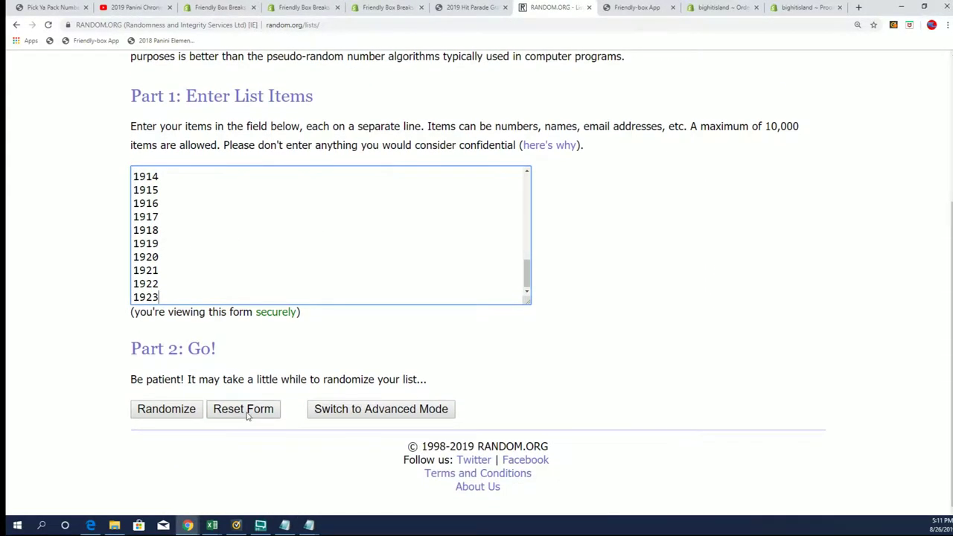
pyautogui.click(164, 412)
# Shuffle the year list six more times, for seven randomizations in total
pyautogui.scroll(-5, 171, 379)
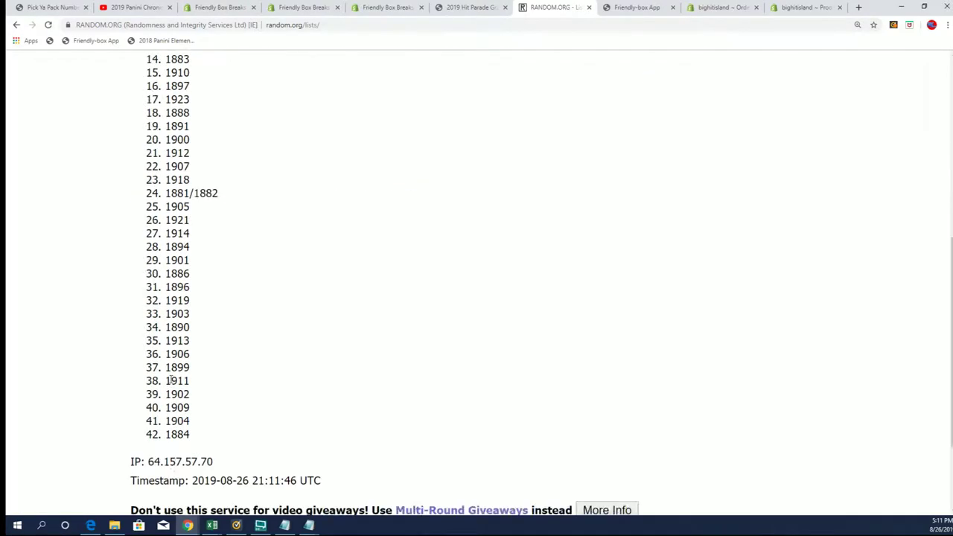
pyautogui.scroll(-2, 172, 381)
pyautogui.click(154, 409)
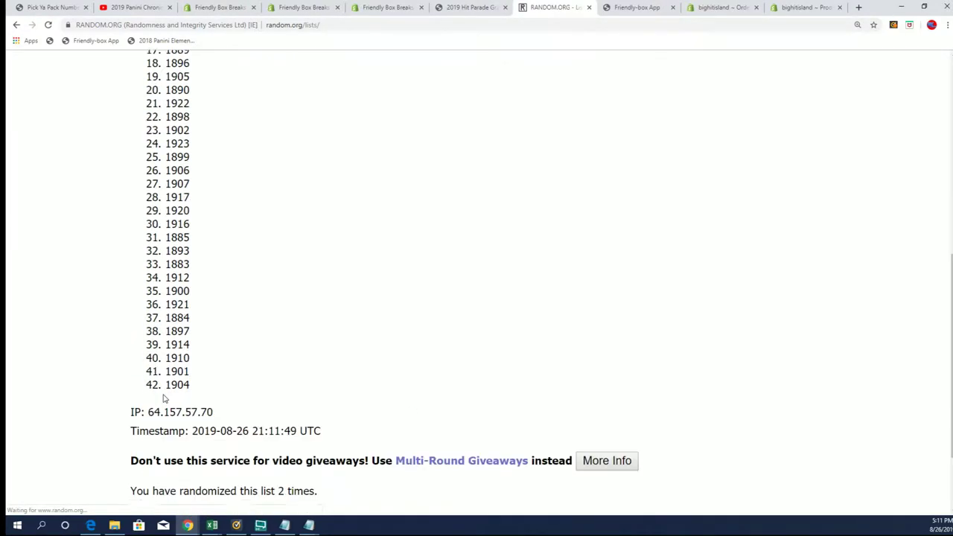
pyautogui.scroll(-2, 164, 398)
pyautogui.click(154, 409)
pyautogui.scroll(-6, 158, 411)
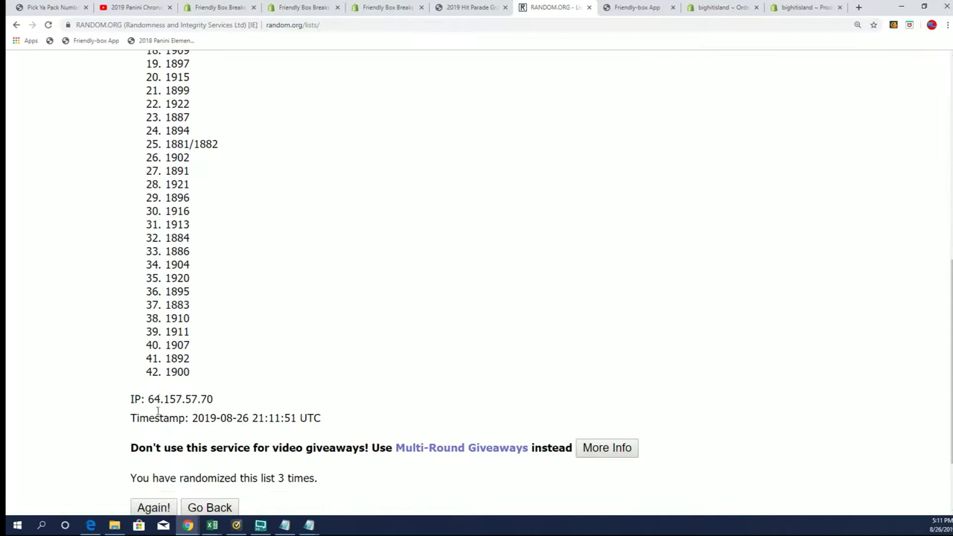
pyautogui.scroll(-2, 157, 412)
pyautogui.click(155, 411)
pyautogui.scroll(-6, 192, 325)
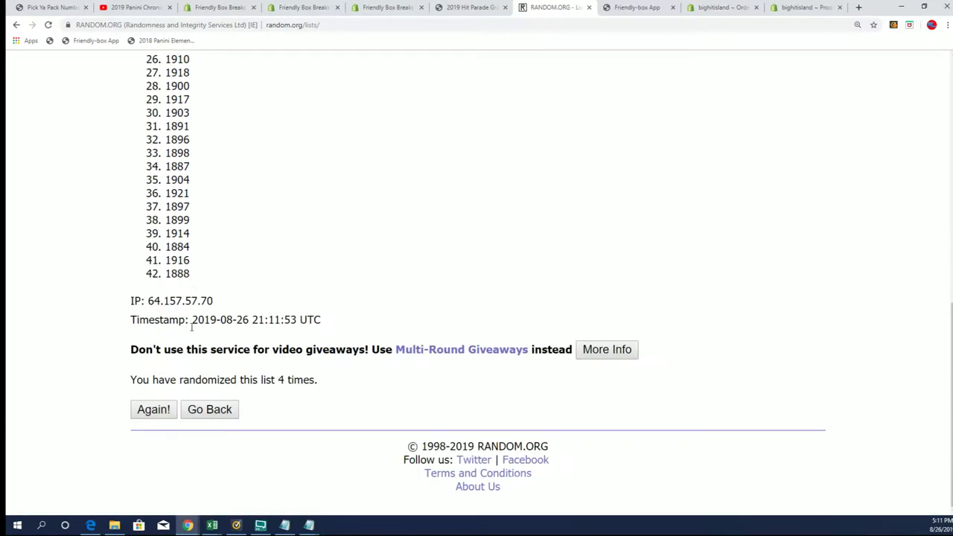
pyautogui.click(153, 413)
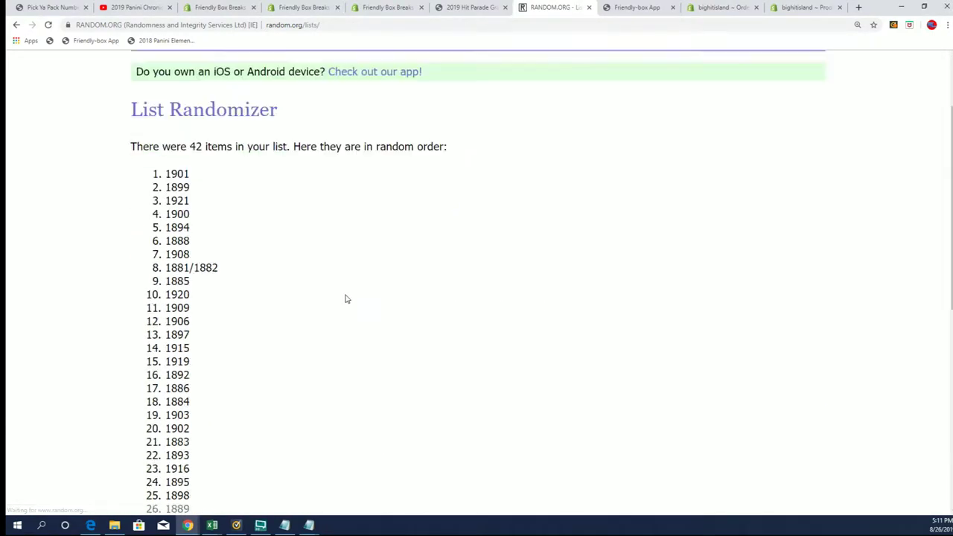
pyautogui.scroll(-5, 346, 298)
pyautogui.scroll(-2, 383, 298)
pyautogui.click(155, 409)
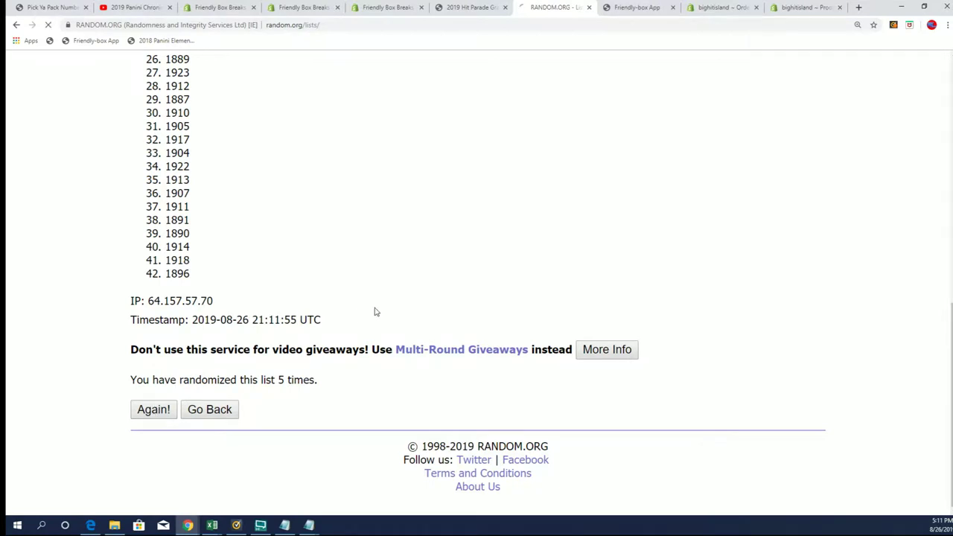
pyautogui.scroll(-2, 353, 330)
pyautogui.click(154, 416)
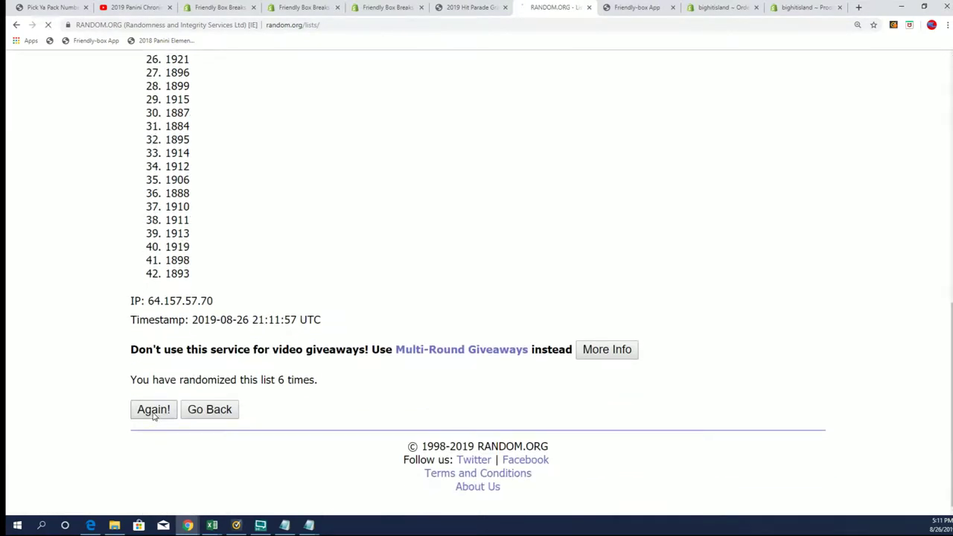
pyautogui.scroll(-1, 310, 217)
# Copy the final randomized year order, starting 1891, 1917, 1902
pyautogui.moveTo(122, 186)
pyautogui.mouseDown()
pyautogui.moveTo(242, 257)
pyautogui.moveTo(214, 326)
pyautogui.mouseUp()
pyautogui.scroll(-3, 260, 340)
pyautogui.scroll(-2, 269, 324)
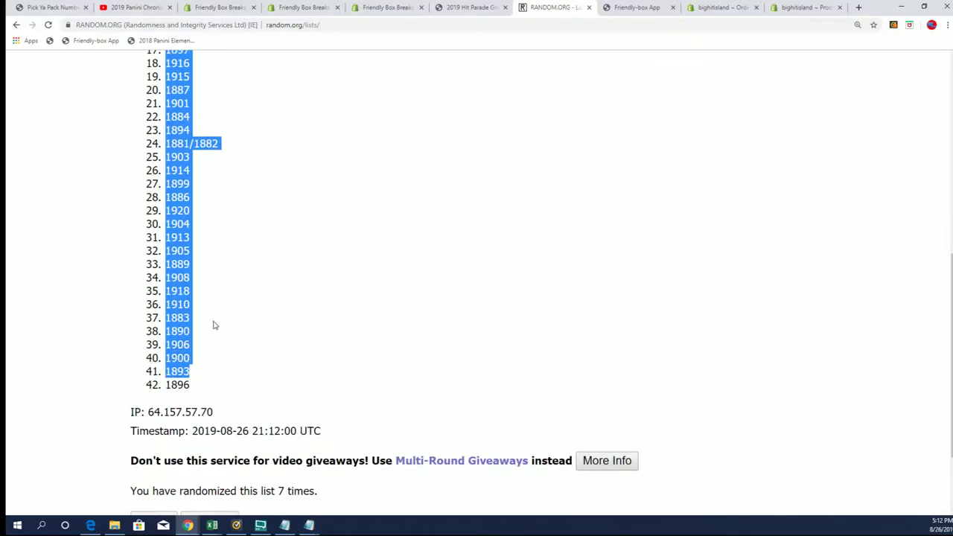
pyautogui.moveTo(196, 384)
pyautogui.mouseDown()
pyautogui.moveTo(251, 123)
pyautogui.moveTo(170, 281)
pyautogui.mouseUp()
pyautogui.rightClick(181, 285)
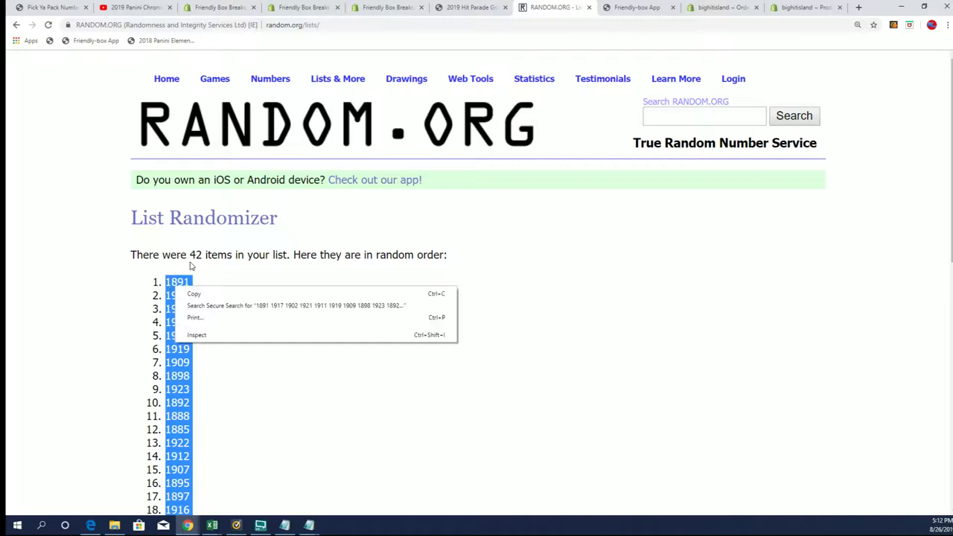
pyautogui.click(195, 296)
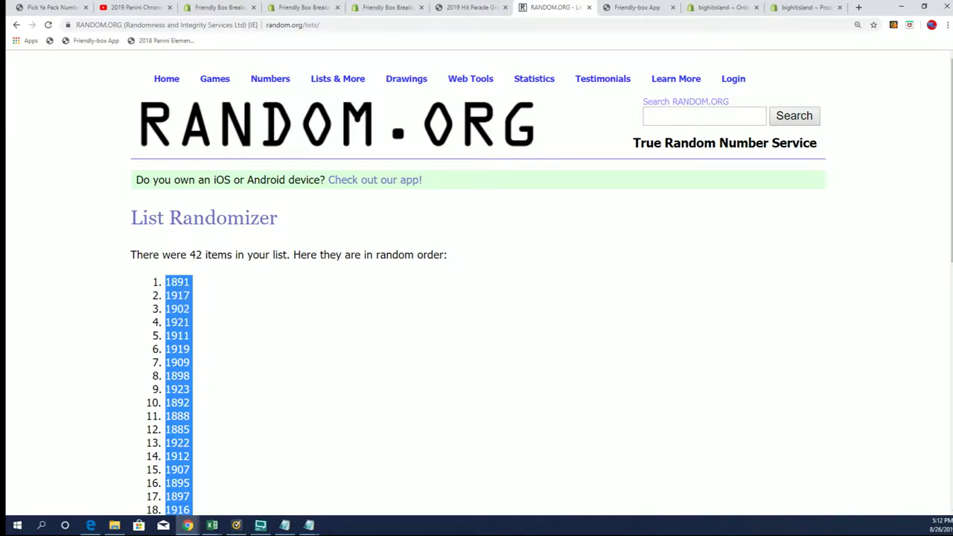
# Paste the shuffled years into column B from B2, matching the sheet's formatting
pyautogui.hotkey('alt', 'Tab')
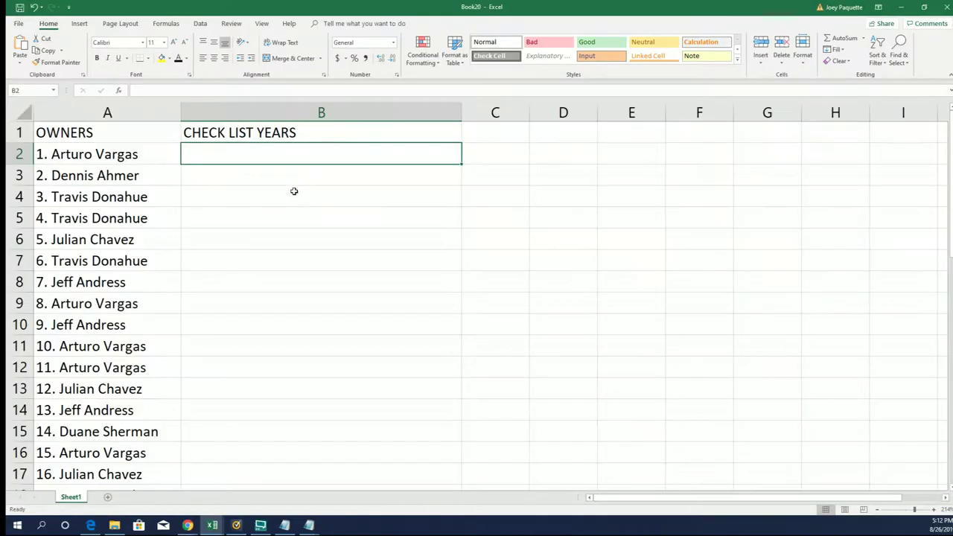
pyautogui.rightClick(206, 154)
pyautogui.click(242, 196)
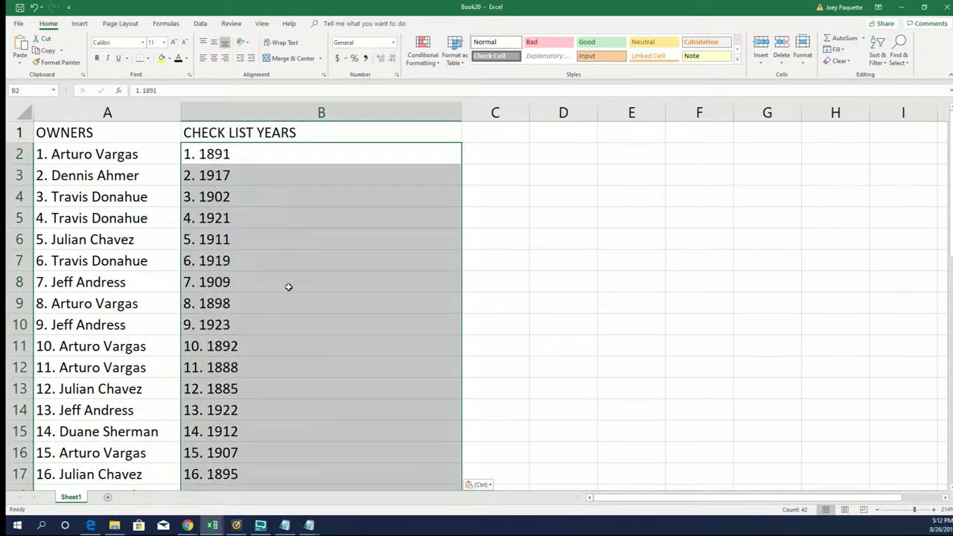
pyautogui.scroll(-1, 247, 320)
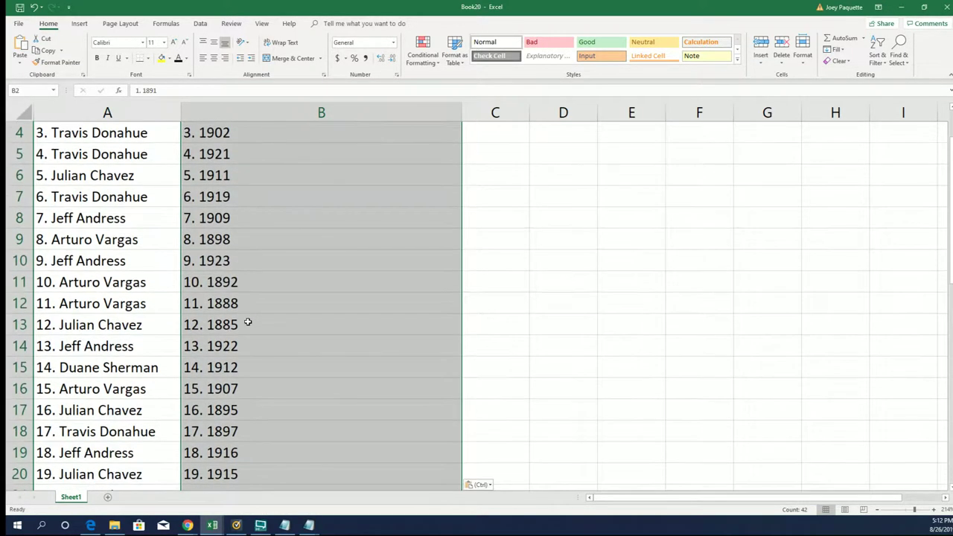
pyautogui.scroll(-1, 247, 266)
pyautogui.click(262, 236)
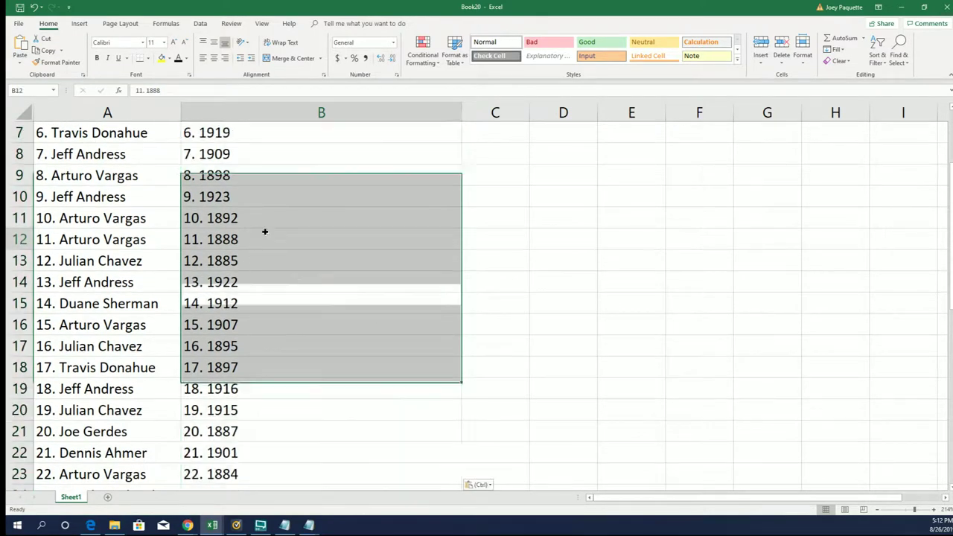
# Scroll through all 42 owner–year pairs and back up to row 1
pyautogui.scroll(-1, 260, 297)
pyautogui.scroll(-1, 260, 299)
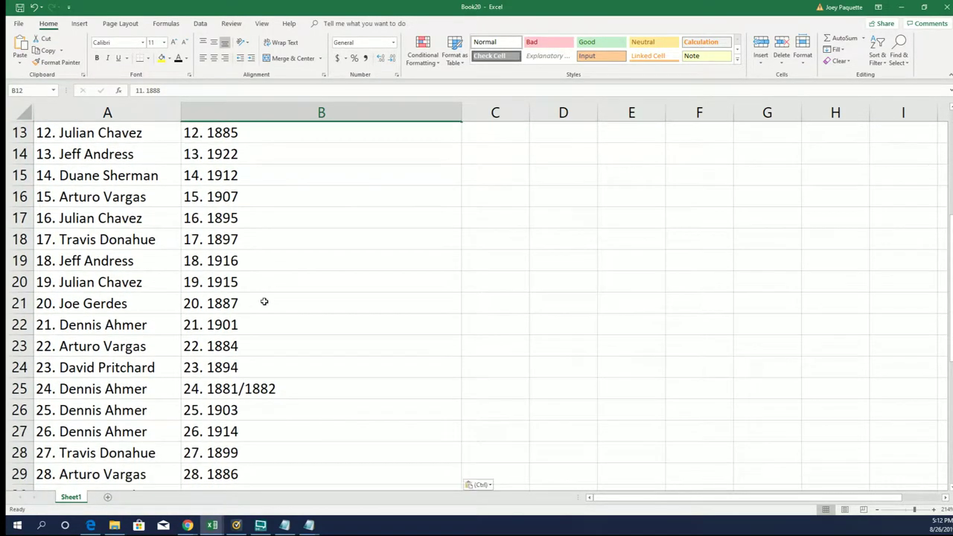
pyautogui.scroll(-1, 264, 304)
pyautogui.scroll(-1, 246, 336)
pyautogui.scroll(-1, 247, 338)
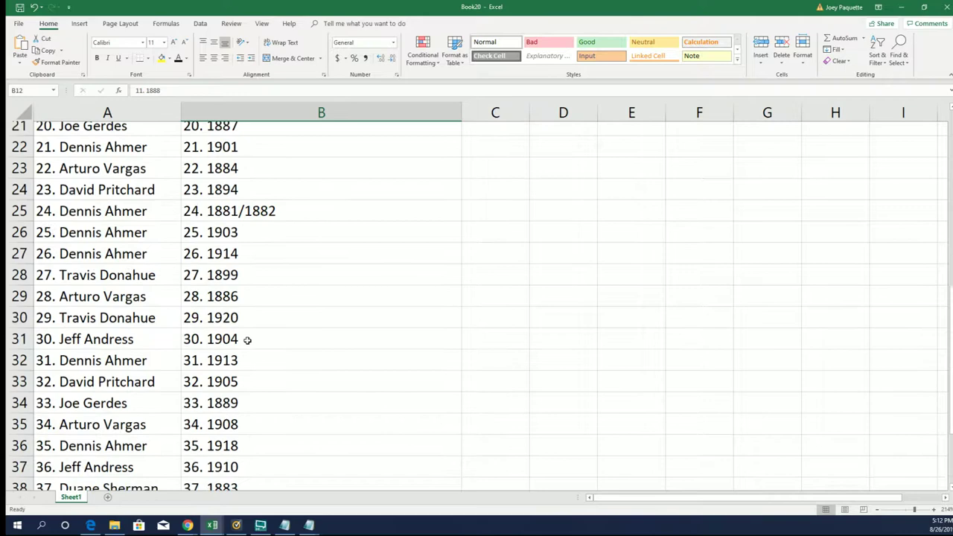
pyautogui.scroll(-1, 246, 340)
pyautogui.scroll(-1, 247, 340)
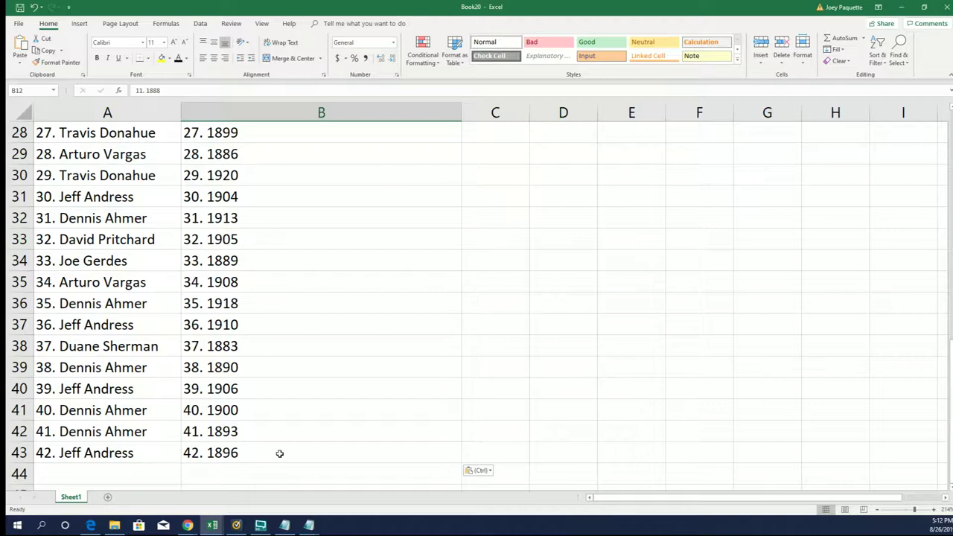
pyautogui.scroll(3, 279, 452)
pyautogui.scroll(5, 277, 451)
pyautogui.scroll(1, 277, 452)
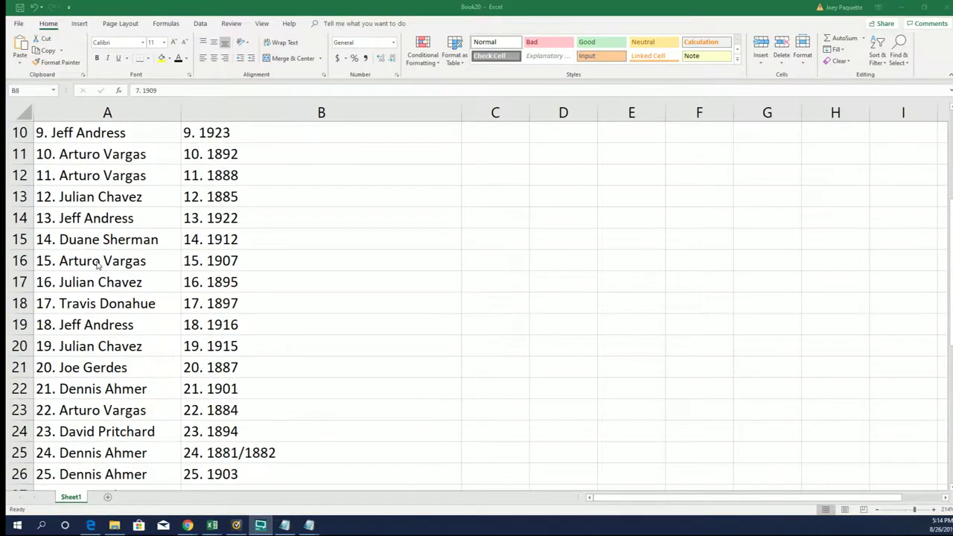
pyautogui.scroll(3, 74, 248)
# Copy the 42 owner names in cells A2:A43
pyautogui.moveTo(78, 152)
pyautogui.mouseDown()
pyautogui.moveTo(90, 525)
pyautogui.moveTo(87, 402)
pyautogui.moveTo(99, 457)
pyautogui.mouseUp()
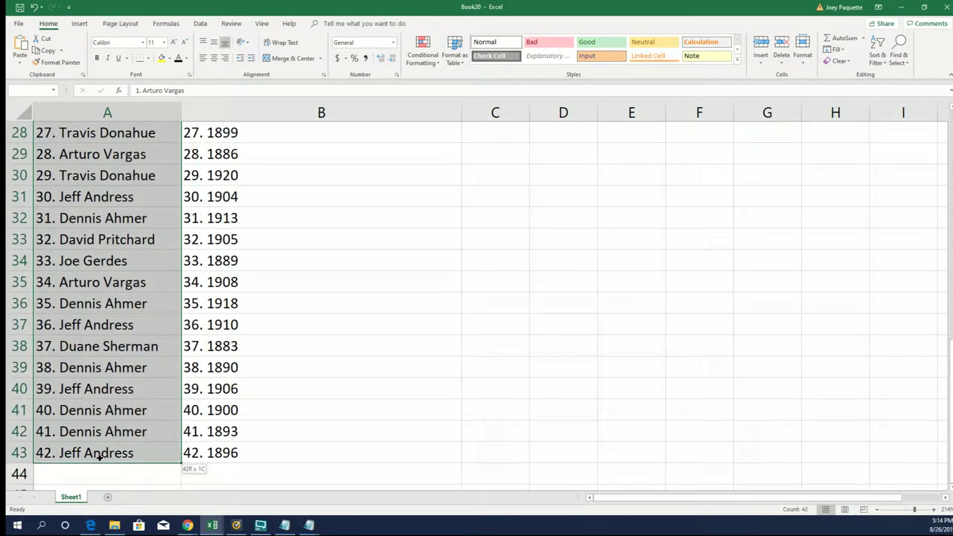
pyautogui.rightClick(67, 235)
pyautogui.click(91, 251)
pyautogui.scroll(9, 703, 227)
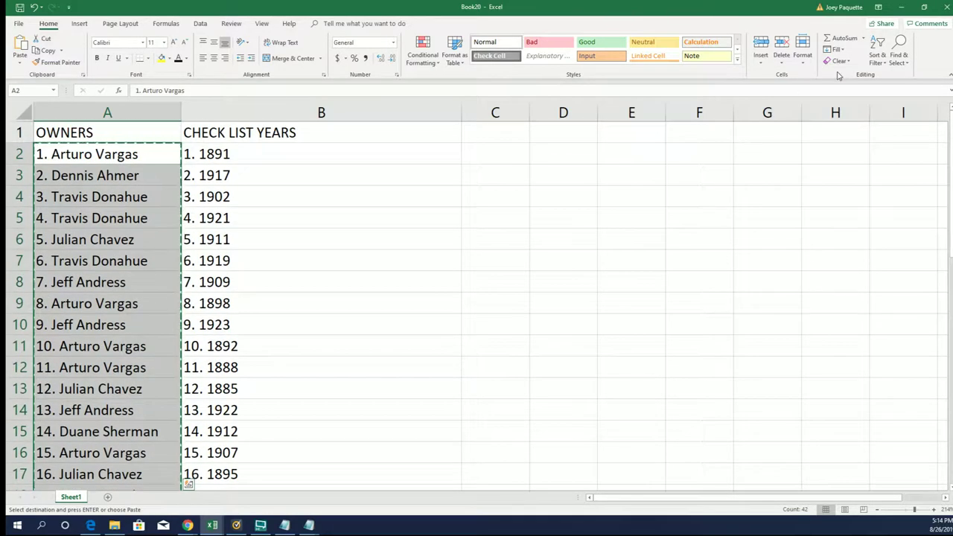
# Minimize Excel and scroll the bighitisland.com product page through its 1881/1882–1923 year list
pyautogui.click(901, 8)
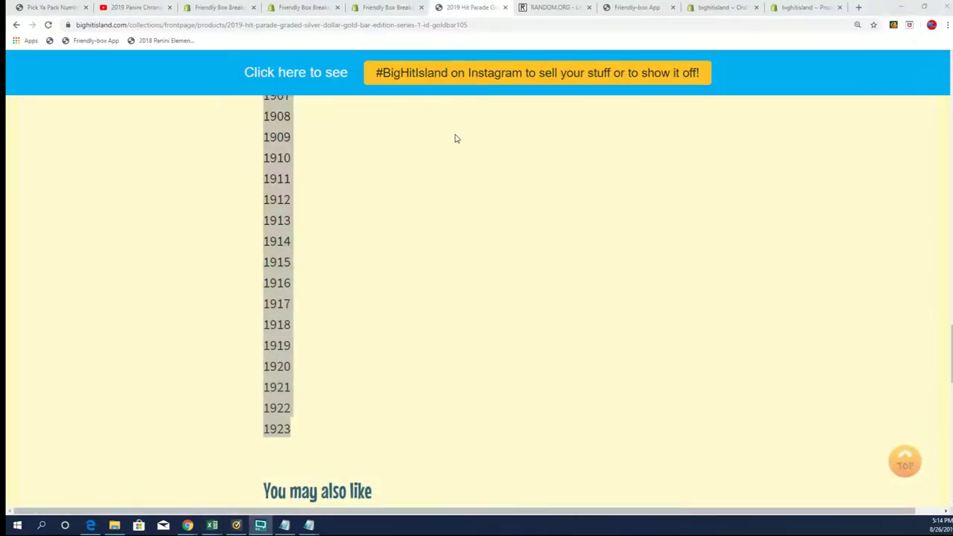
pyautogui.scroll(1, 539, 309)
pyautogui.scroll(-2, 534, 335)
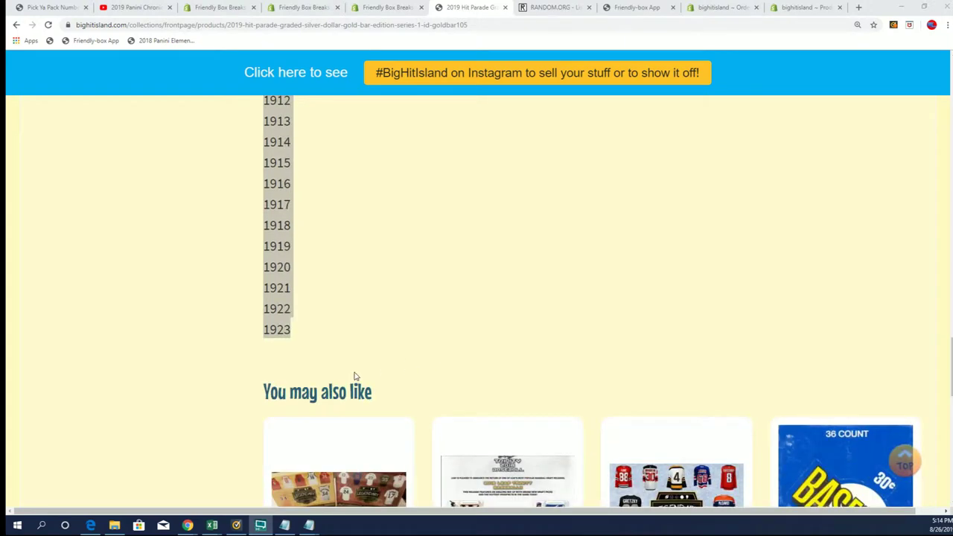
pyautogui.scroll(1, 284, 337)
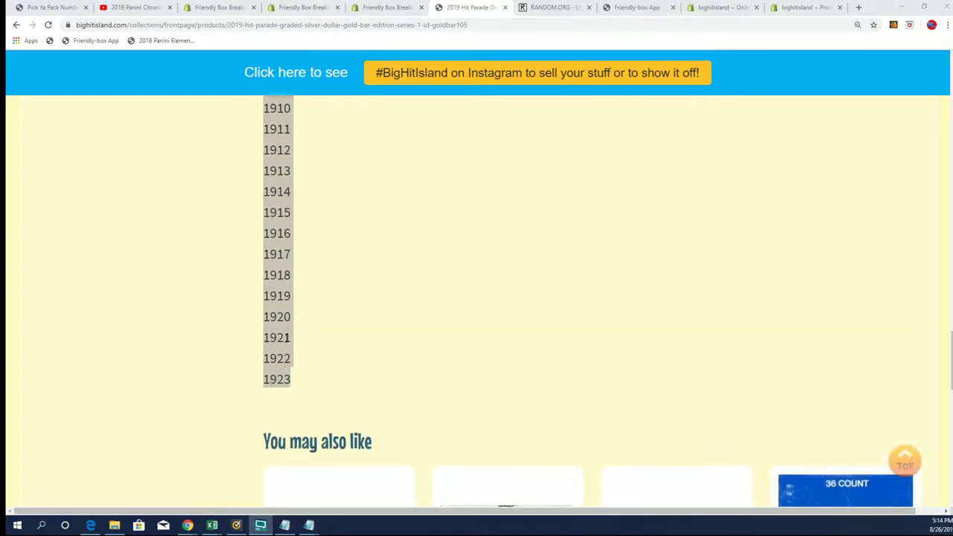
pyautogui.scroll(2, 284, 339)
pyautogui.scroll(2, 284, 340)
pyautogui.scroll(2, 286, 343)
pyautogui.scroll(2, 286, 342)
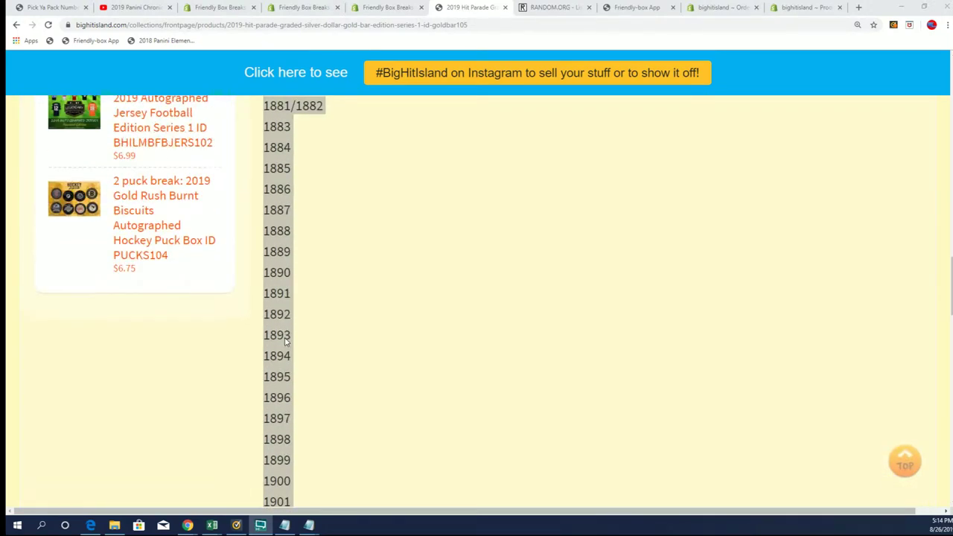
pyautogui.scroll(1, 281, 283)
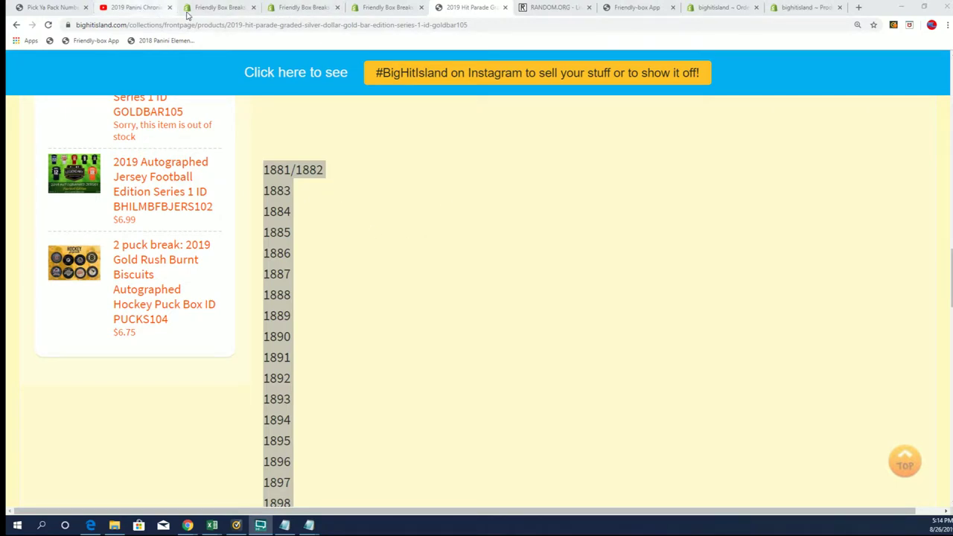
# Paste the 42 owner names into a fresh RANDOM.ORG List Randomizer, removing the trailing blank line
pyautogui.click(540, 7)
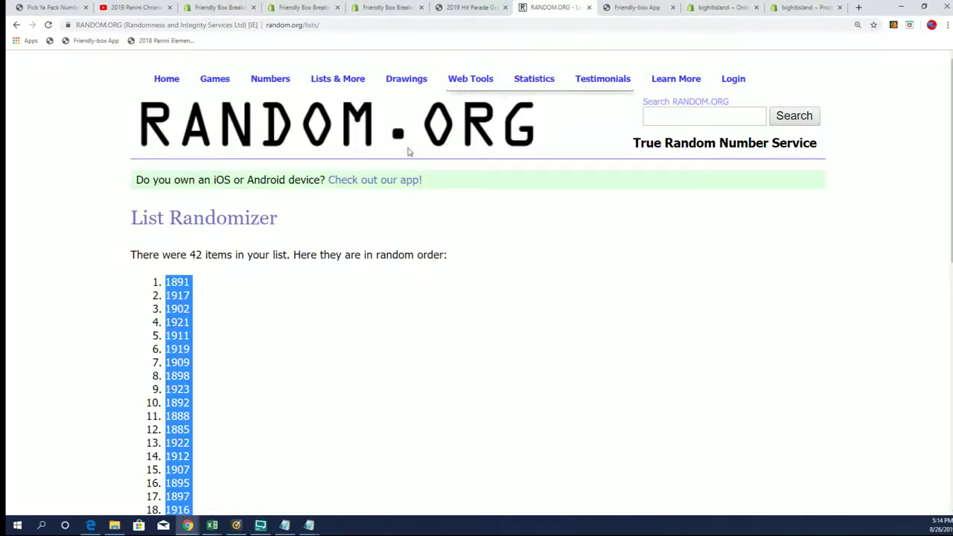
pyautogui.click(344, 131)
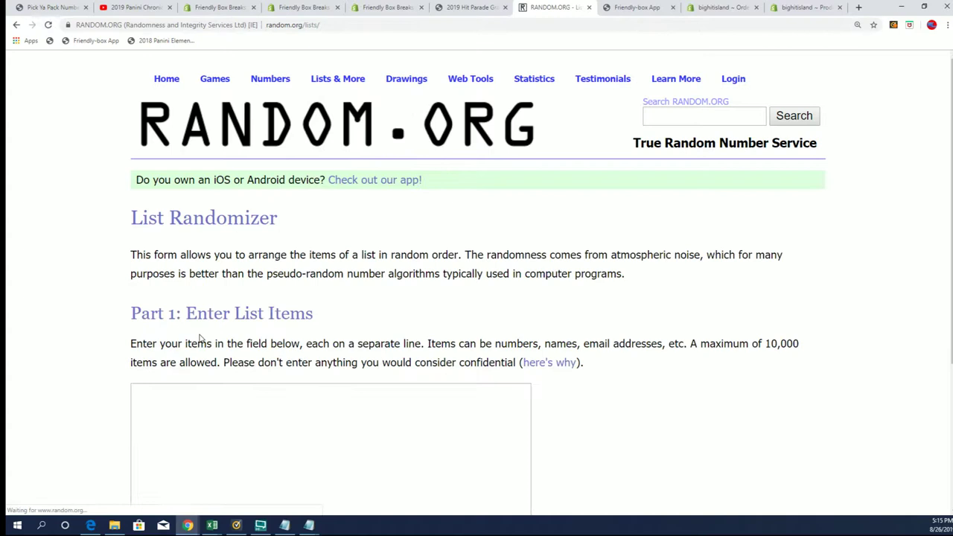
pyautogui.scroll(-2, 181, 287)
pyautogui.rightClick(151, 246)
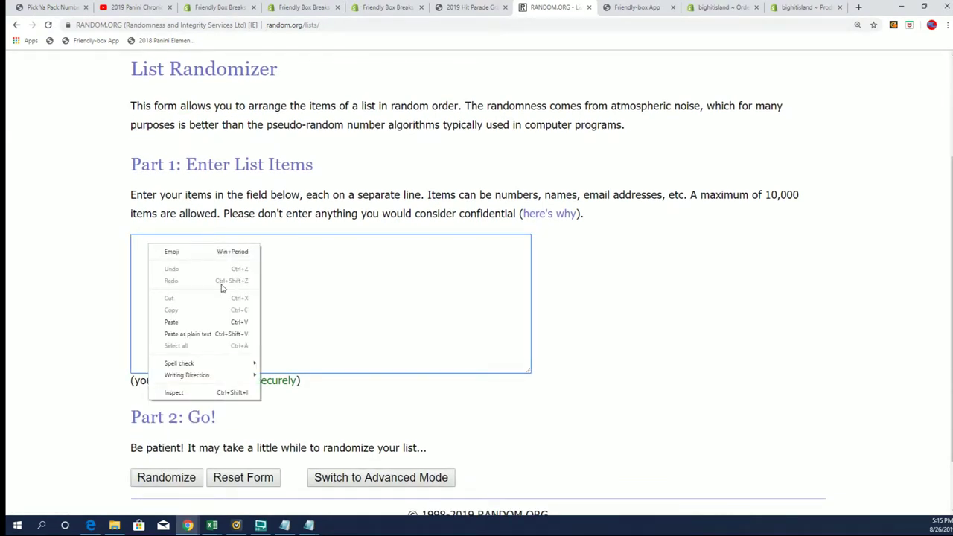
pyautogui.click(172, 322)
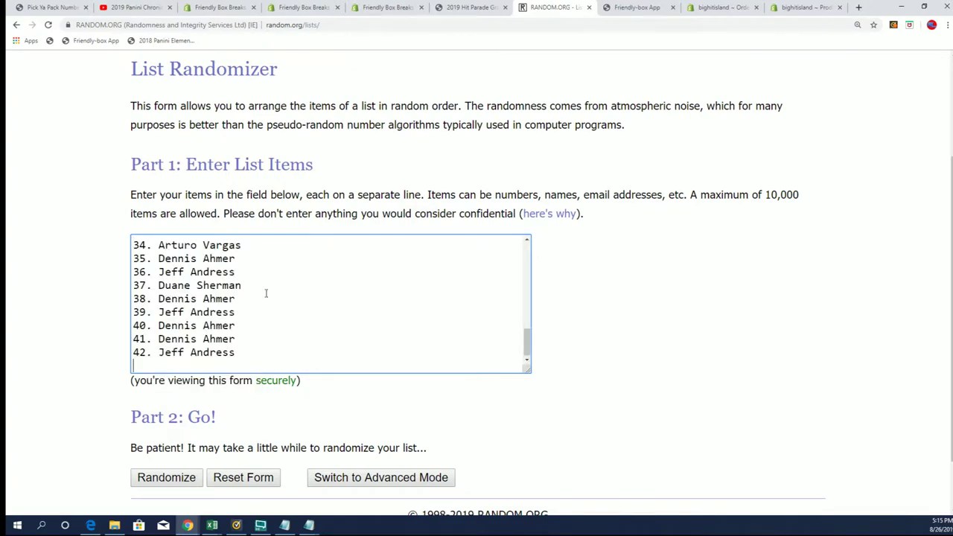
pyautogui.press('BackSpace')
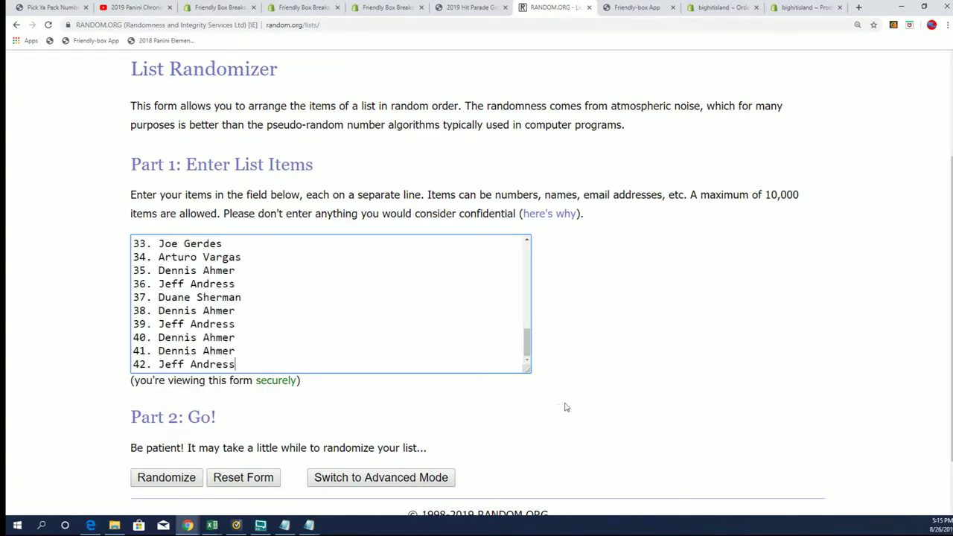
# Randomize the owner list, then reshuffle it repeatedly with Again! for six shuffles
pyautogui.scroll(-2, 566, 407)
pyautogui.click(165, 410)
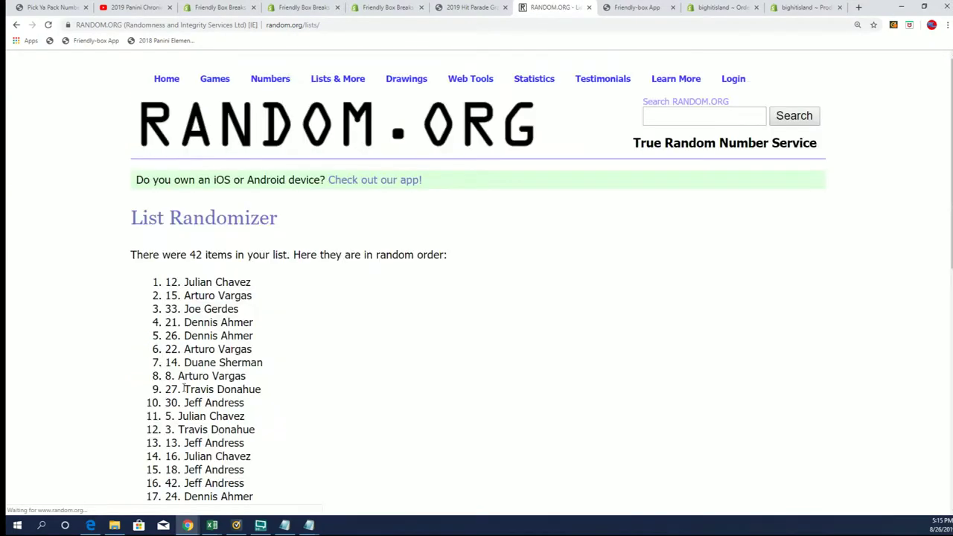
pyautogui.scroll(-5, 139, 427)
pyautogui.scroll(-1, 139, 427)
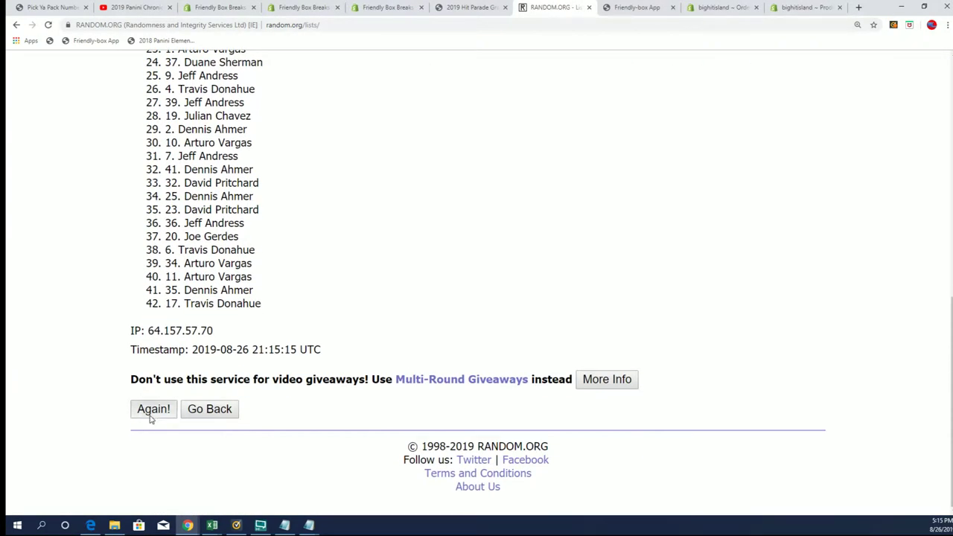
pyautogui.click(152, 417)
pyautogui.scroll(-3, 156, 422)
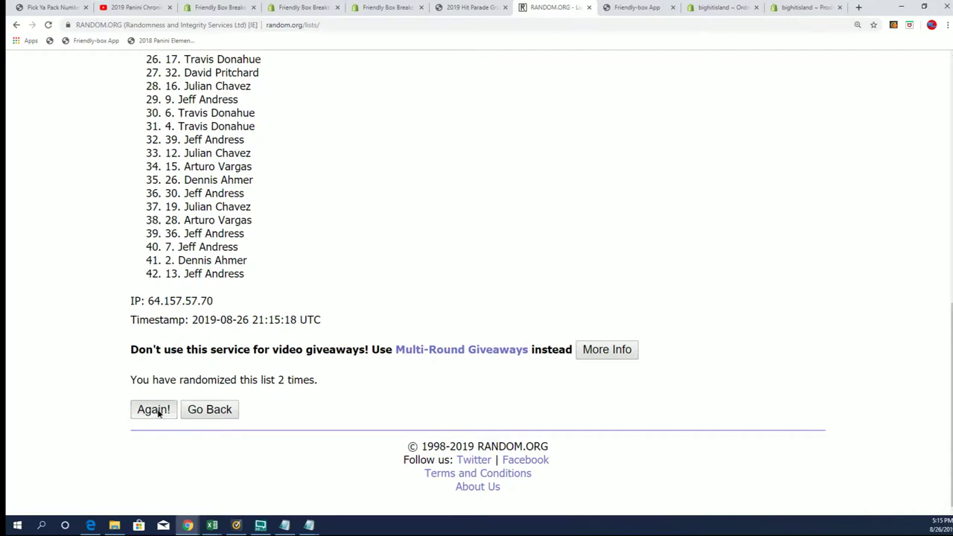
pyautogui.click(158, 414)
pyautogui.scroll(-3, 195, 399)
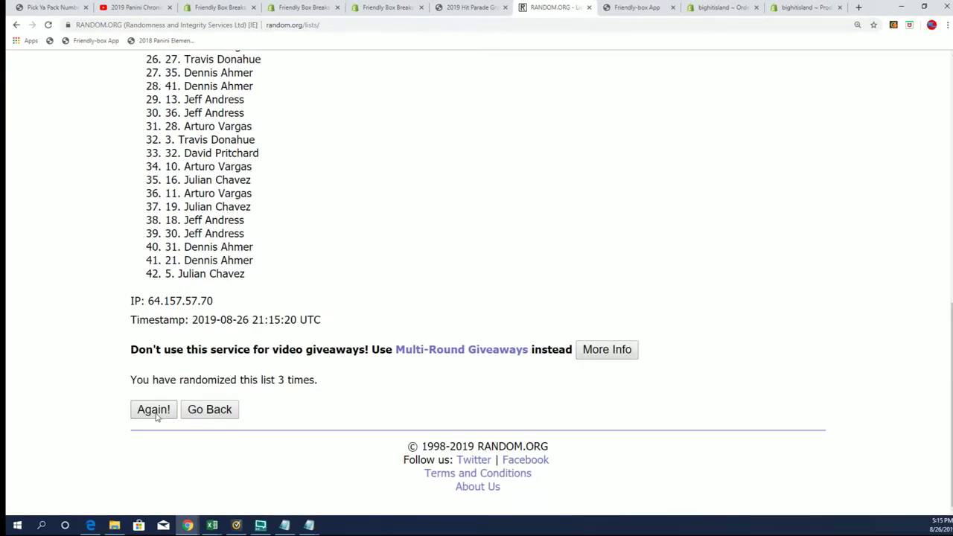
pyautogui.scroll(-4, 287, 383)
pyautogui.scroll(-3, 216, 405)
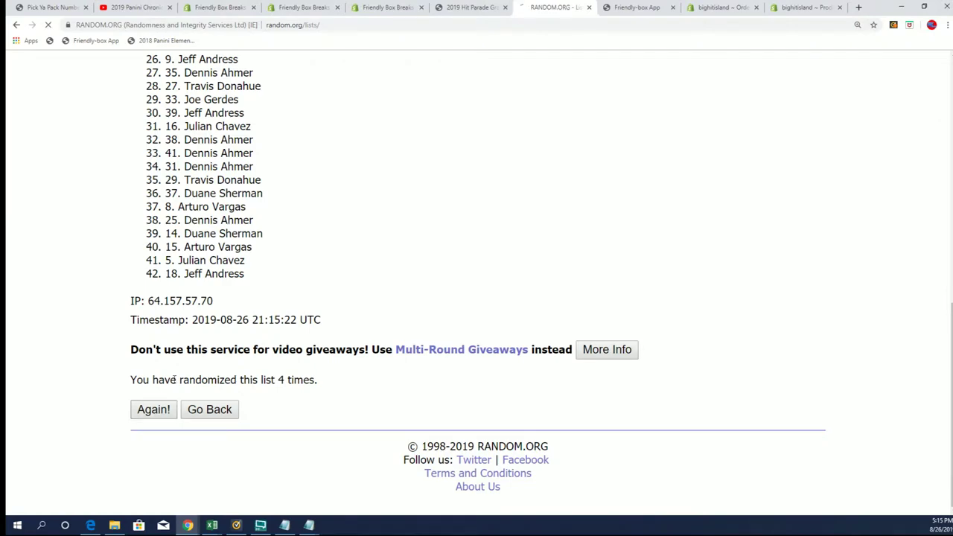
pyautogui.scroll(-5, 349, 332)
pyautogui.scroll(-1, 175, 431)
pyautogui.scroll(-2, 148, 414)
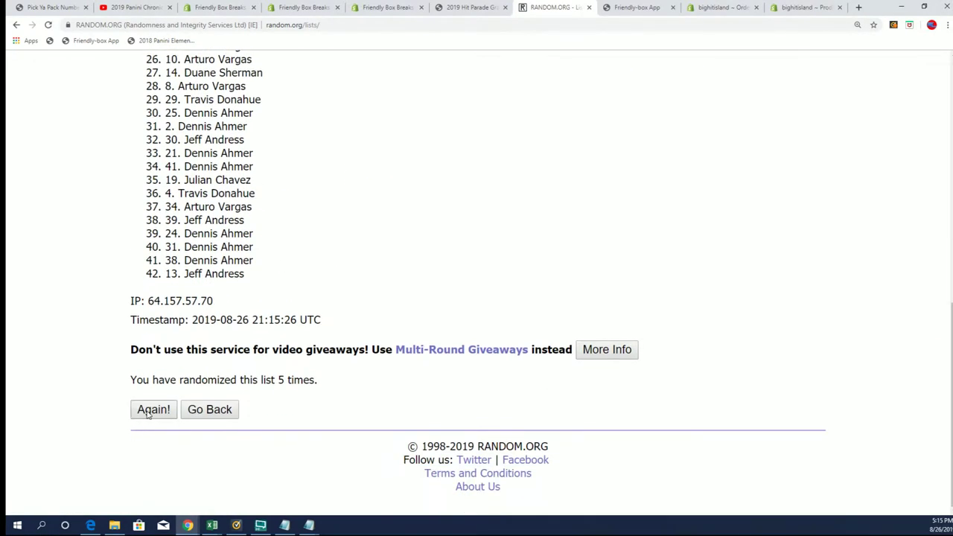
pyautogui.click(148, 414)
pyautogui.scroll(-5, 400, 328)
pyautogui.scroll(-1, 233, 404)
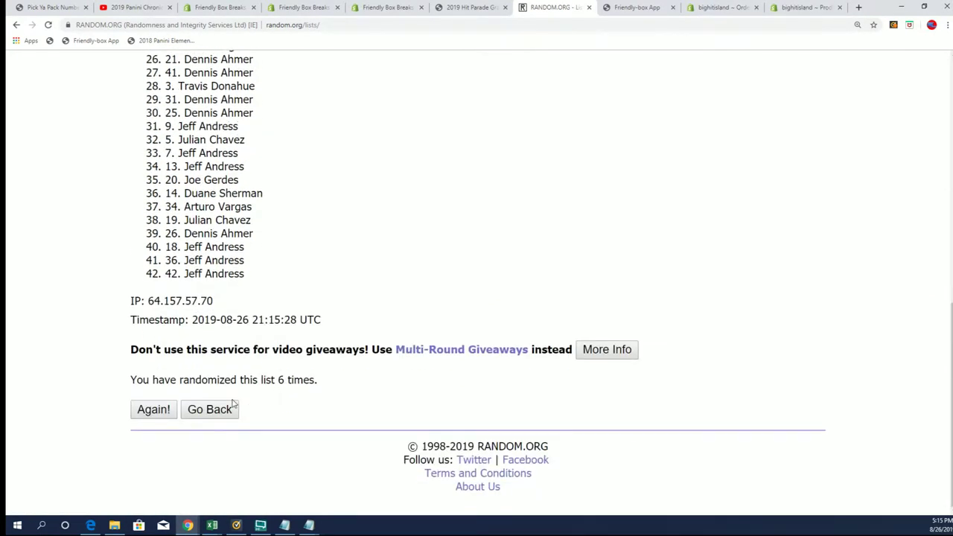
# Shuffle the owner list a seventh time and highlight the first-place name in the result
pyautogui.click(153, 411)
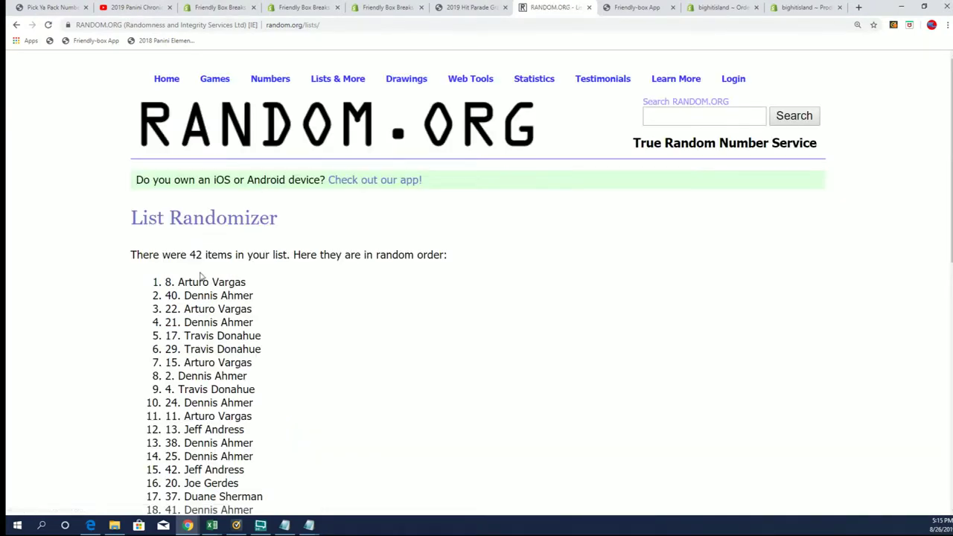
pyautogui.moveTo(246, 282); pyautogui.dragTo(172, 282)
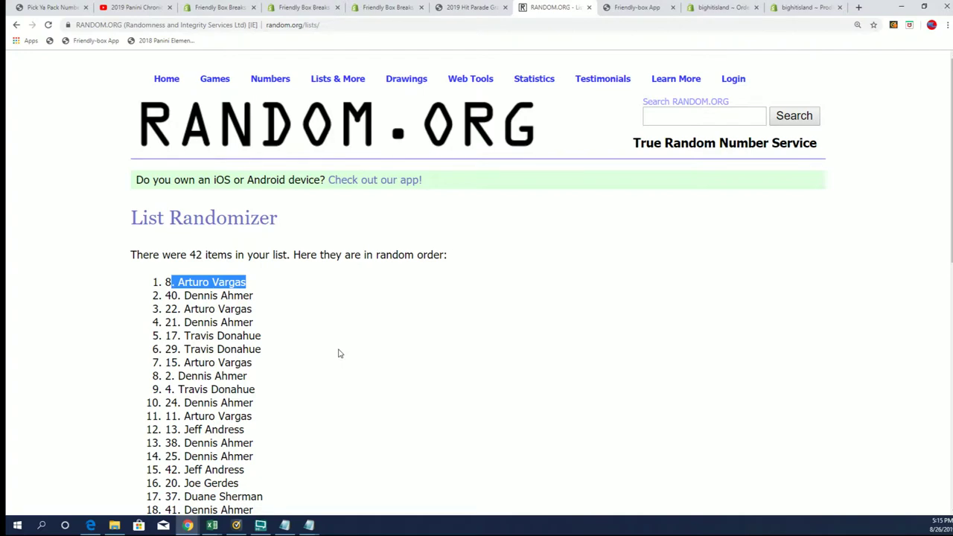
pyautogui.scroll(-2, 338, 354)
pyautogui.scroll(-2, 338, 354)
pyautogui.scroll(-1, 337, 355)
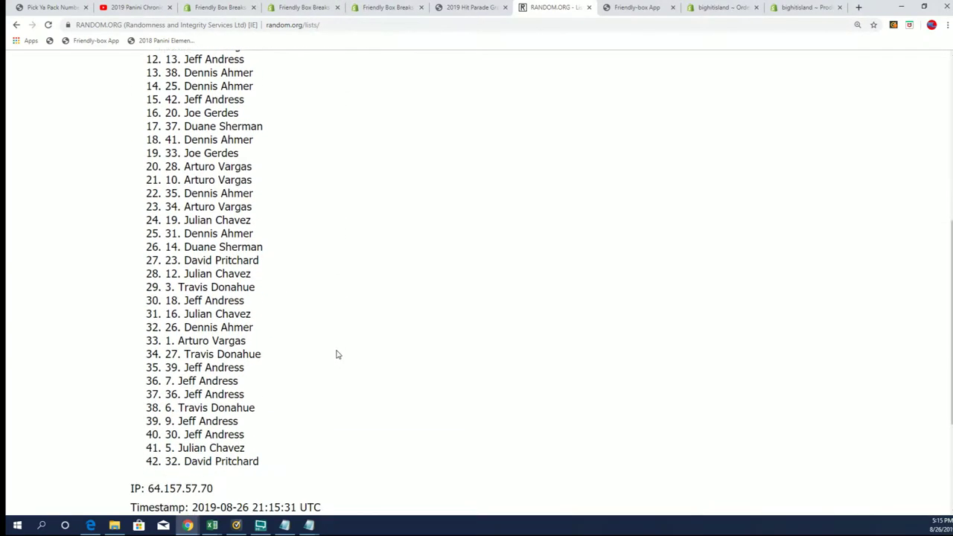
pyautogui.scroll(-2, 335, 355)
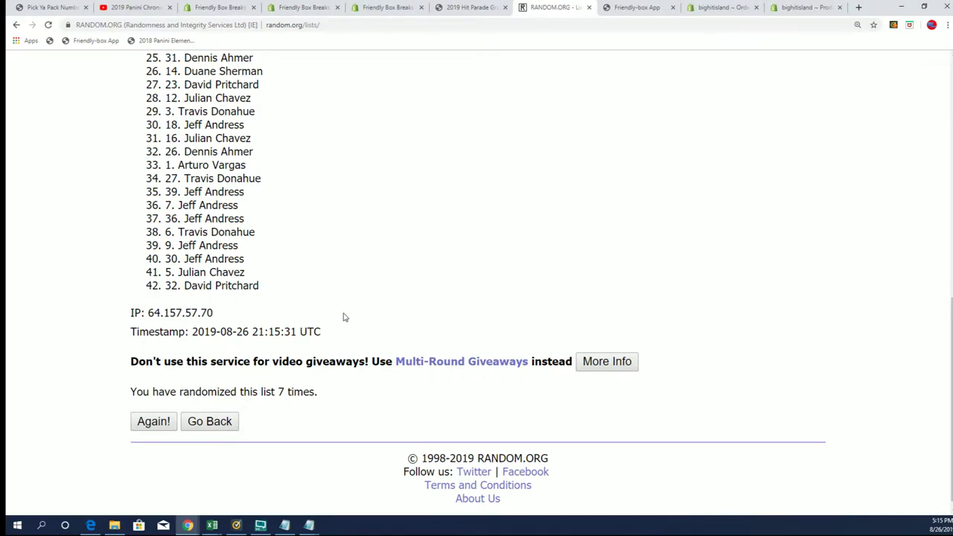
pyautogui.scroll(3, 344, 317)
pyautogui.scroll(3, 334, 325)
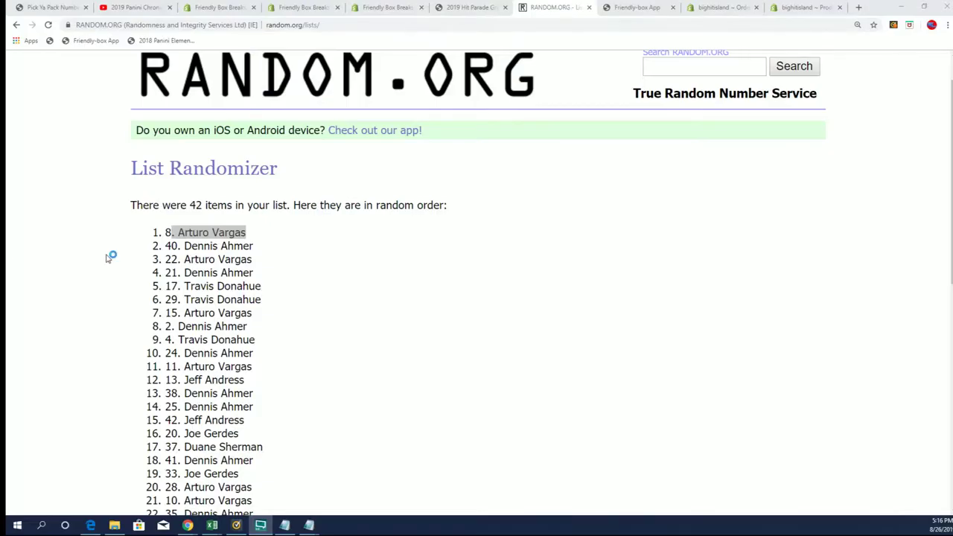
pyautogui.scroll(1, 149, 266)
pyautogui.scroll(-4, 338, 351)
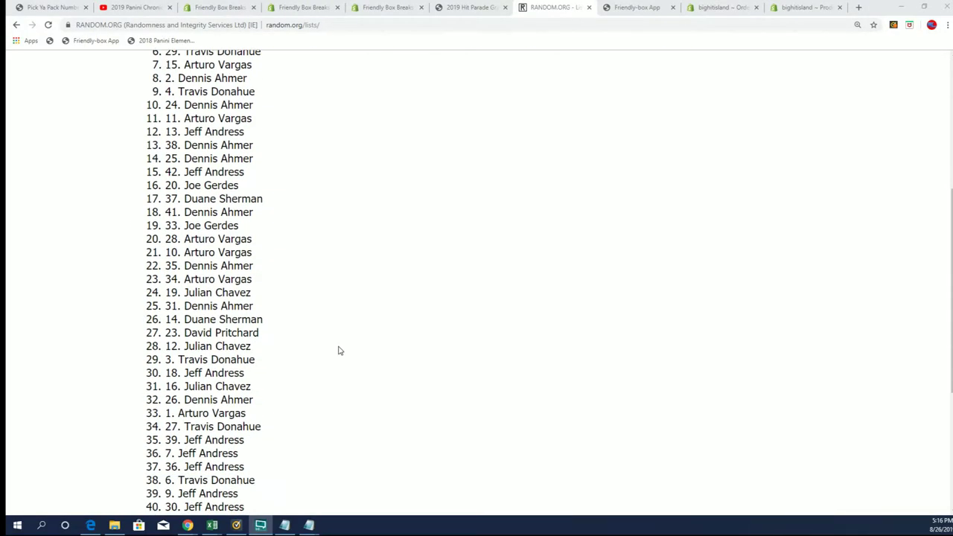
pyautogui.scroll(-4, 328, 368)
pyautogui.scroll(5, 331, 391)
pyautogui.scroll(2, 357, 298)
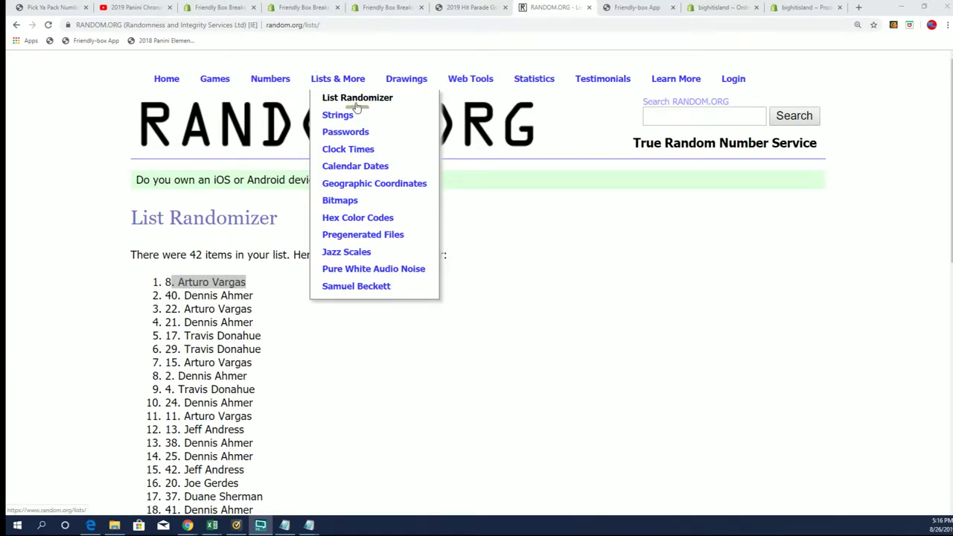
# Start a fresh, empty List Randomizer form
pyautogui.click(357, 105)
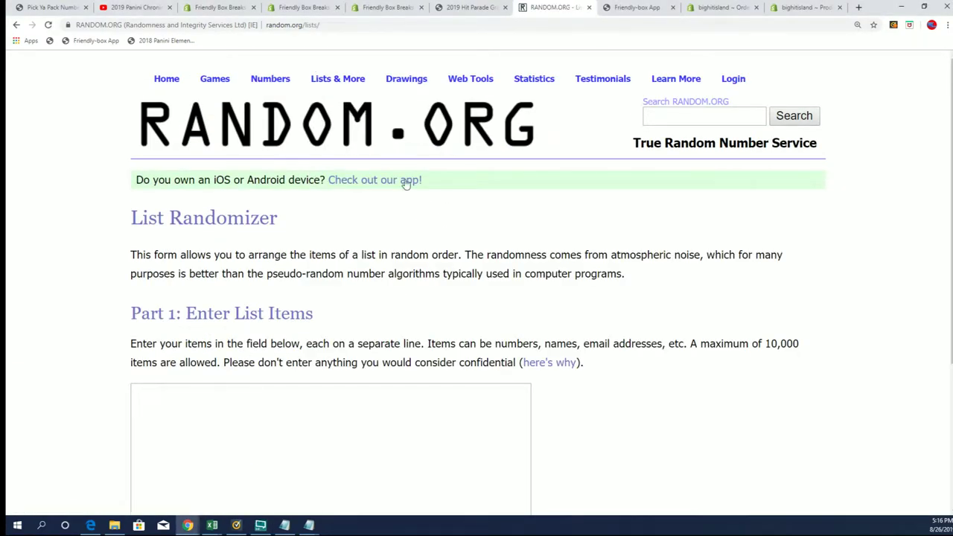
pyautogui.scroll(-1, 340, 251)
pyautogui.scroll(-1, 202, 262)
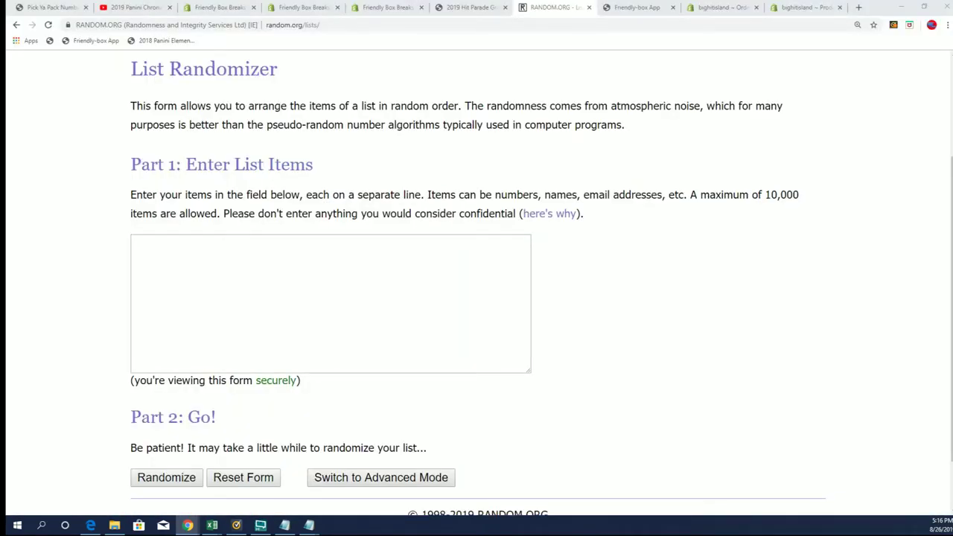
# Copy Excel column A's 42 owner names and paste them into the list box, trimming the blank line
pyautogui.hotkey('alt', 'Tab')
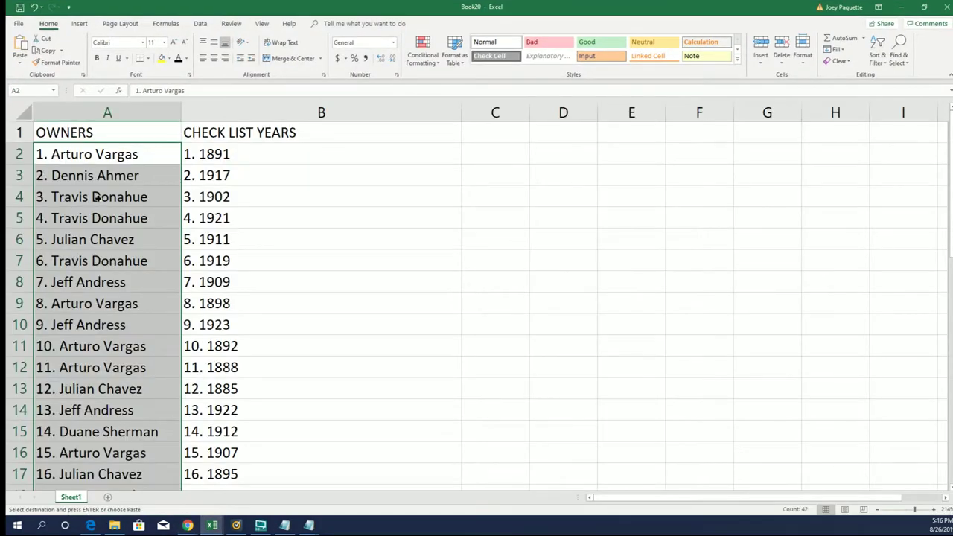
pyautogui.rightClick(101, 198)
pyautogui.click(123, 219)
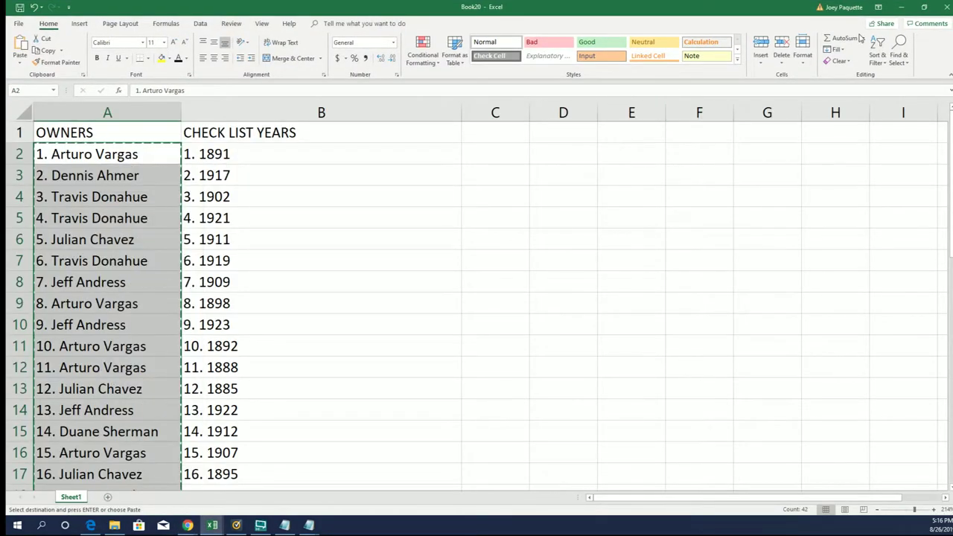
pyautogui.click(902, 6)
pyautogui.click(156, 247)
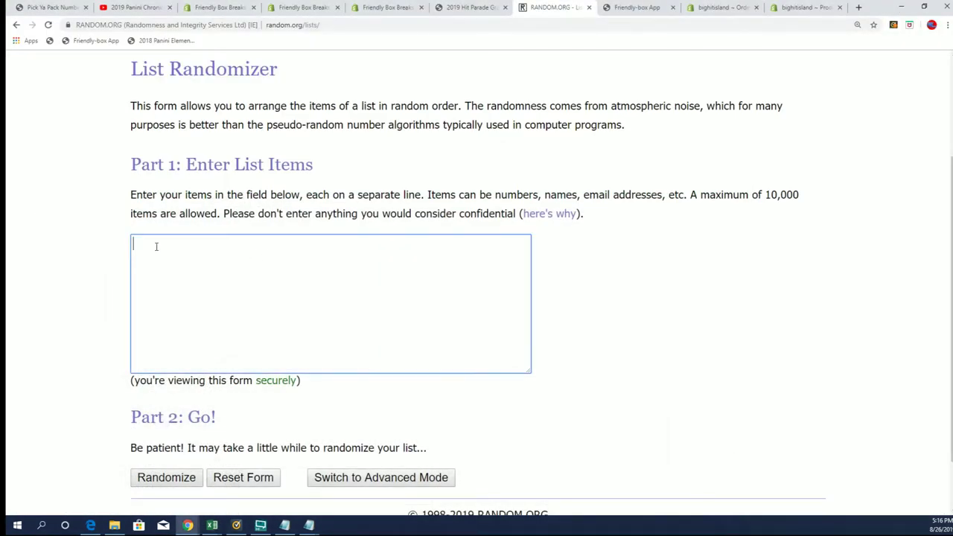
pyautogui.rightClick(158, 247)
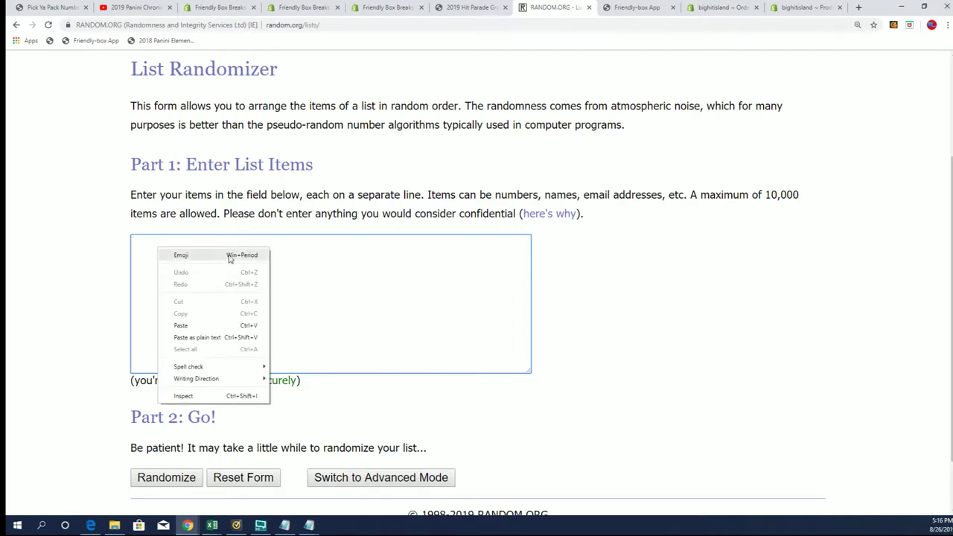
pyautogui.click(190, 324)
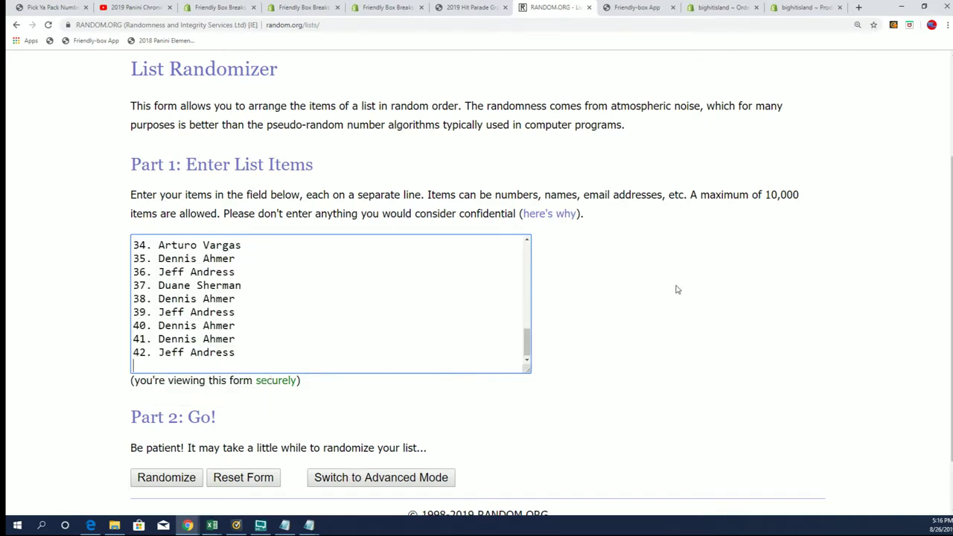
pyautogui.press('BackSpace')
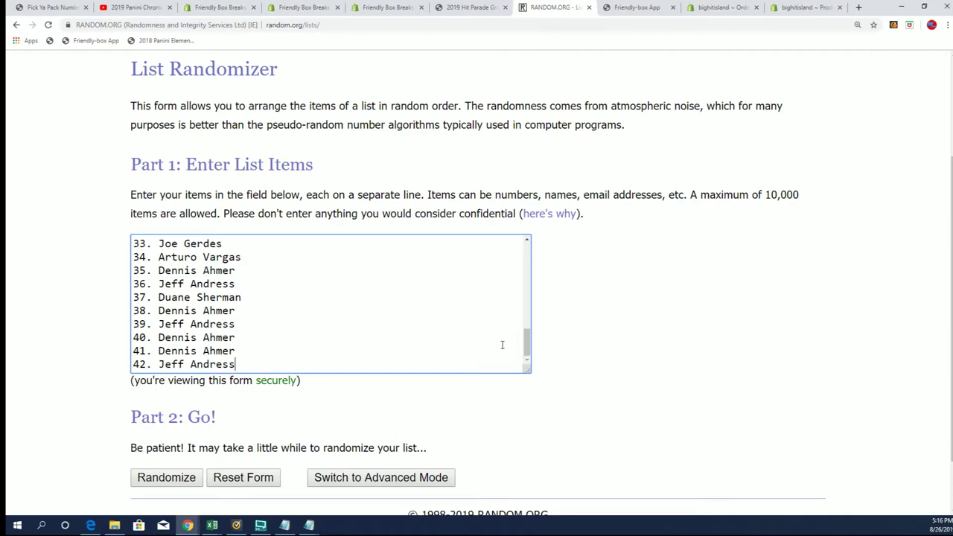
pyautogui.scroll(-1, 603, 349)
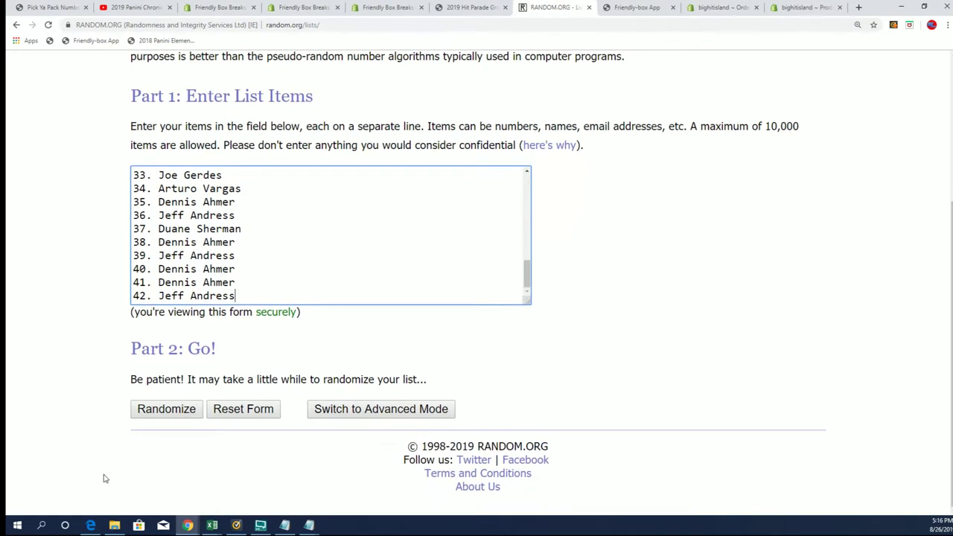
# Randomize the pasted owner list, then reshuffle it twice more with Again!
pyautogui.click(179, 411)
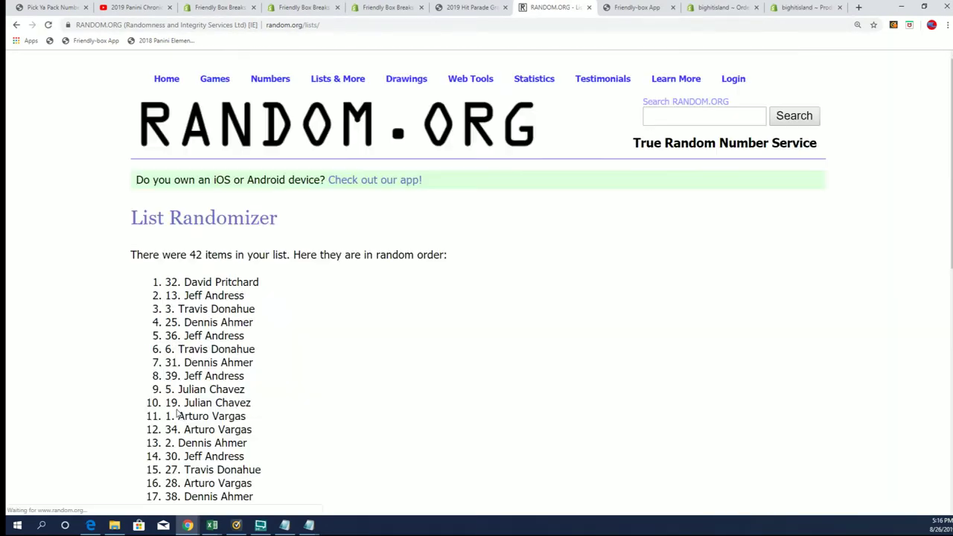
pyautogui.scroll(-6, 173, 412)
pyautogui.scroll(-1, 159, 428)
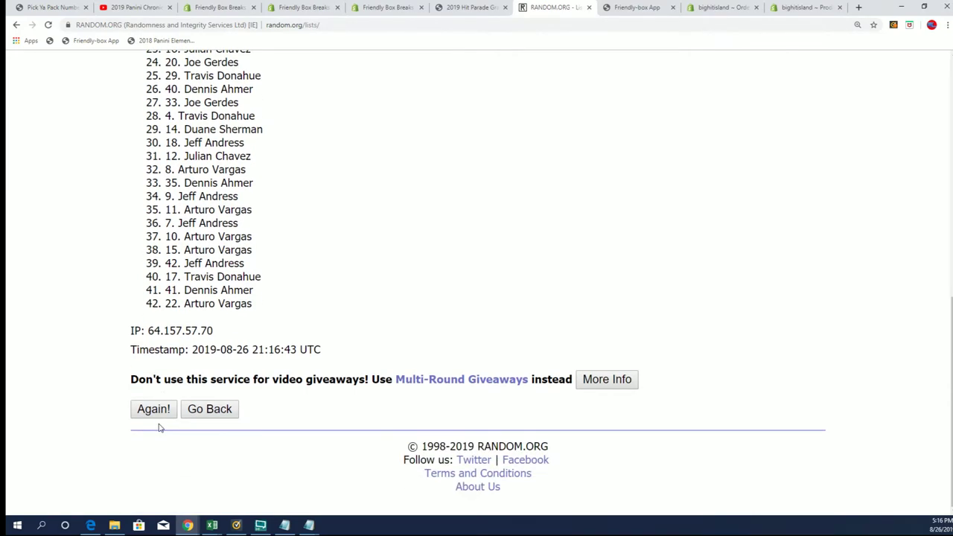
pyautogui.click(155, 411)
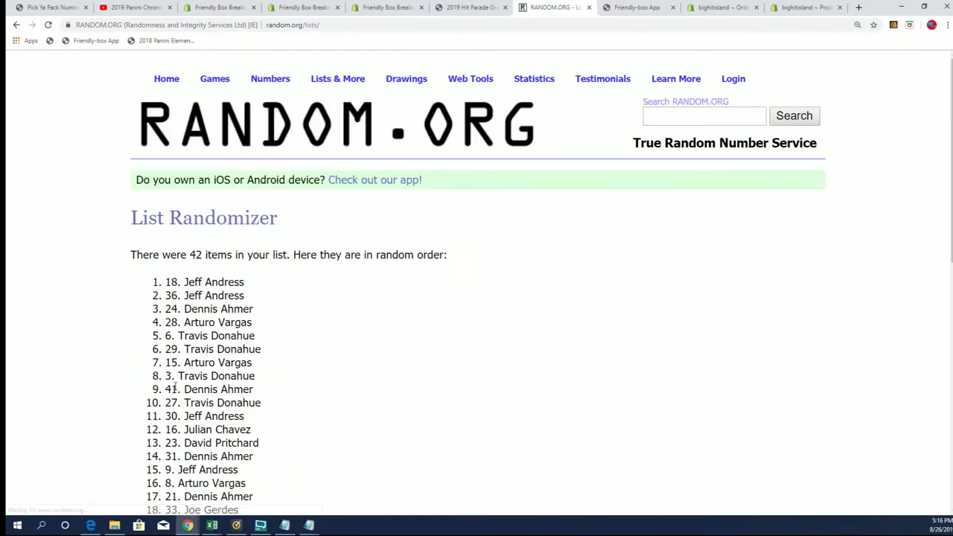
pyautogui.scroll(-5, 164, 399)
pyautogui.scroll(-2, 164, 400)
pyautogui.click(155, 408)
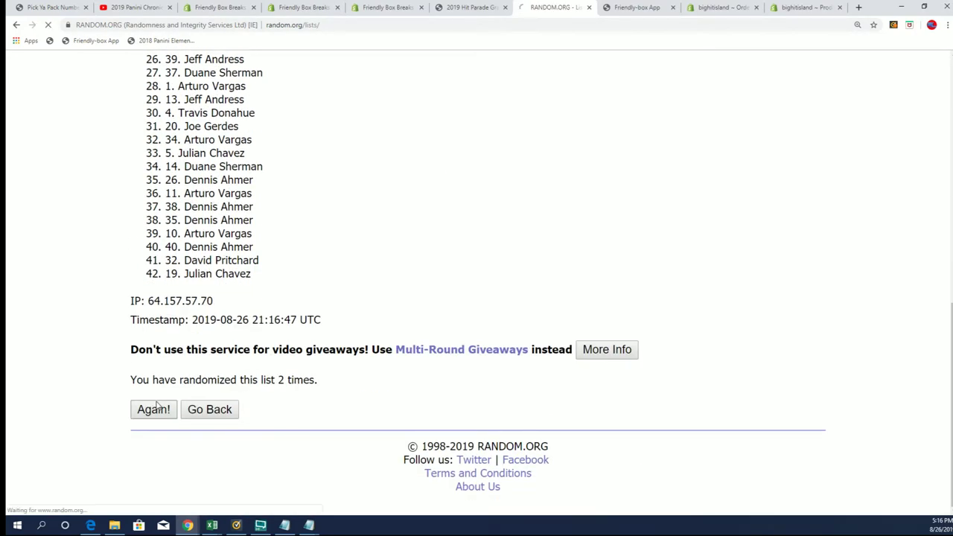
pyautogui.scroll(-5, 157, 405)
pyautogui.scroll(-2, 154, 405)
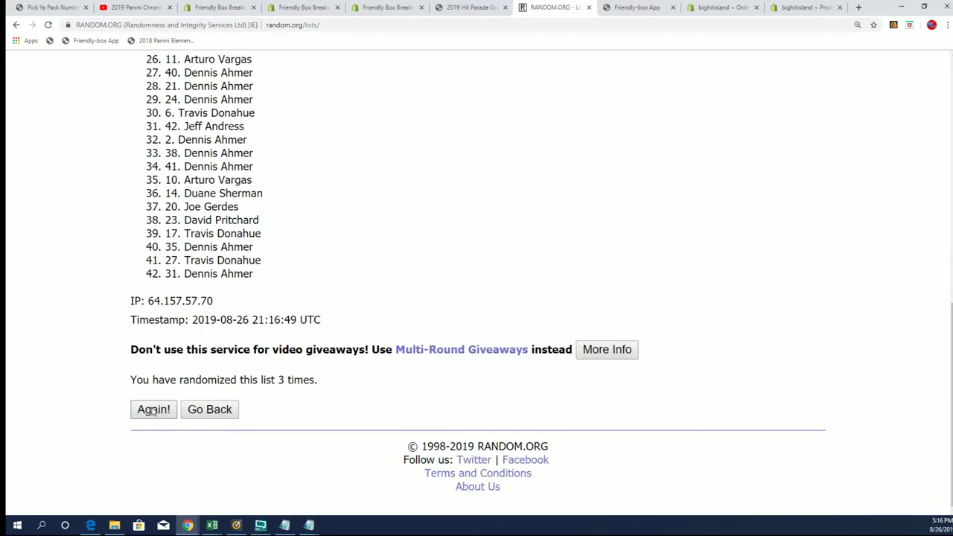
# Reshuffle four more times for seven total and highlight the top-ranked owner
pyautogui.click(153, 410)
pyautogui.scroll(-6, 151, 412)
pyautogui.scroll(-1, 149, 413)
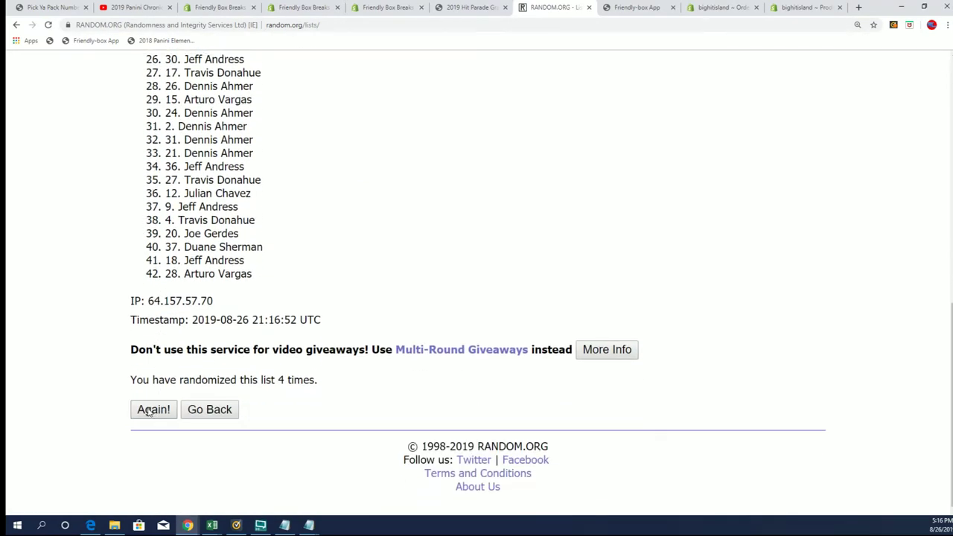
pyautogui.click(153, 410)
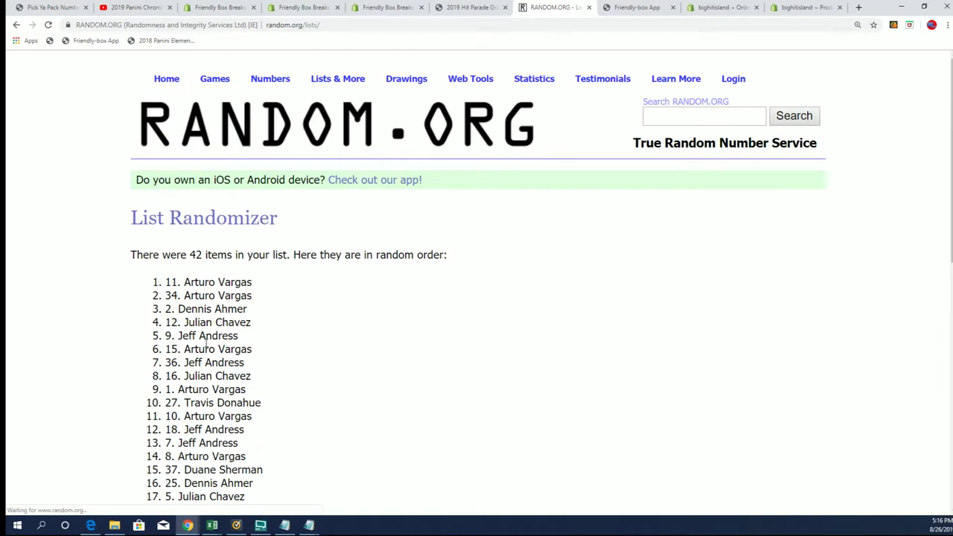
pyautogui.scroll(-4, 156, 408)
pyautogui.scroll(-3, 179, 391)
pyautogui.click(156, 410)
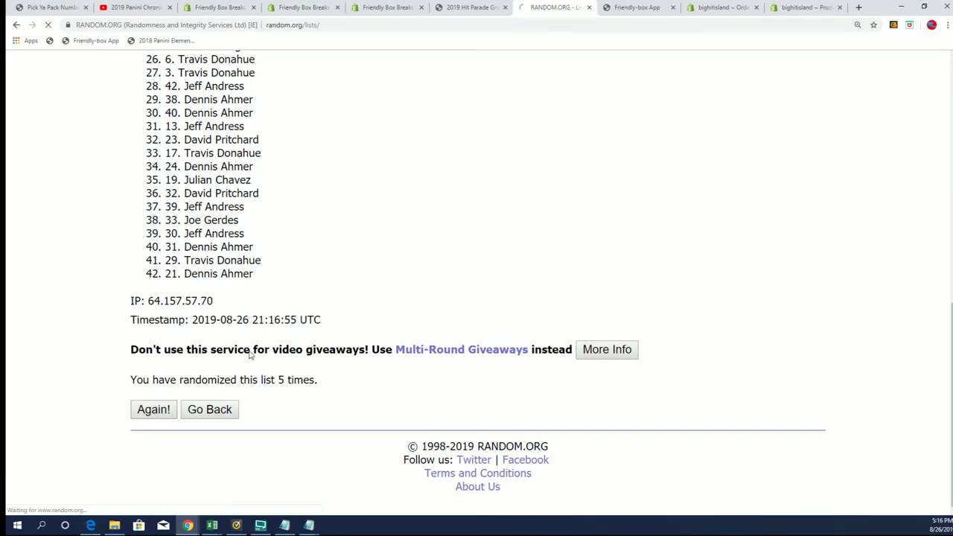
pyautogui.scroll(-5, 171, 406)
pyautogui.scroll(-2, 172, 408)
pyautogui.click(159, 411)
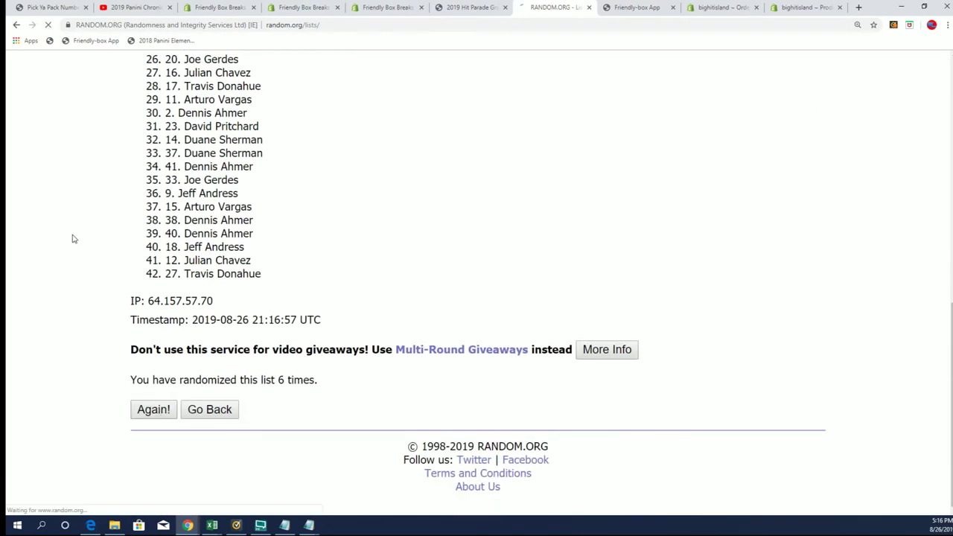
pyautogui.moveTo(254, 287); pyautogui.dragTo(180, 280)
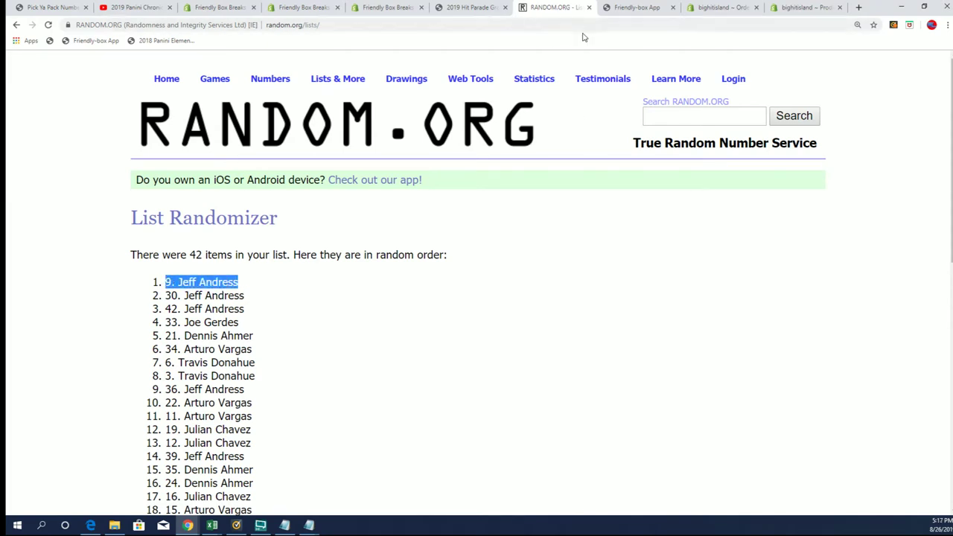
# Go to the 2019 Hit Parade page and open the Map Promotion Game's numbered island map
pyautogui.click(637, 7)
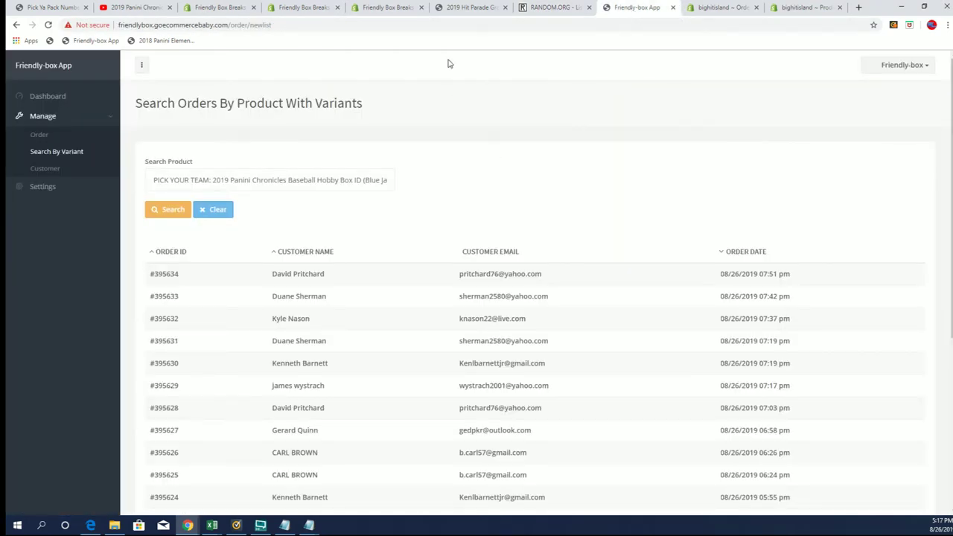
pyautogui.click(472, 8)
pyautogui.scroll(4, 572, 227)
pyautogui.scroll(5, 606, 245)
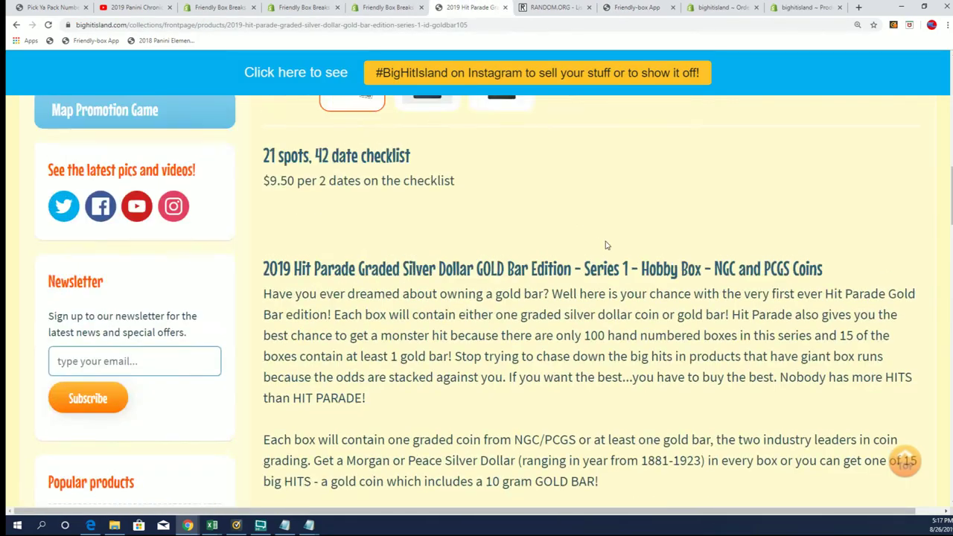
pyautogui.scroll(5, 606, 245)
pyautogui.scroll(2, 640, 251)
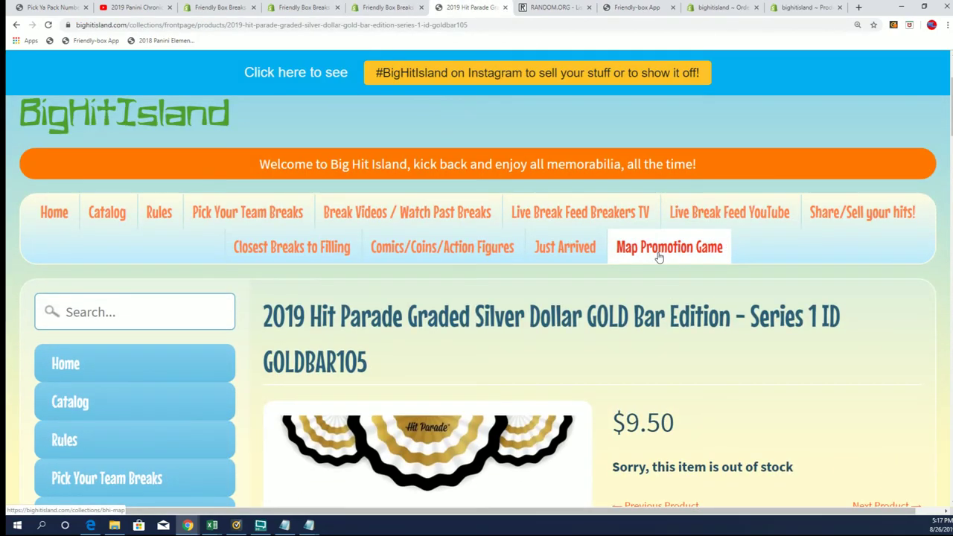
pyautogui.click(658, 257)
pyautogui.scroll(-6, 574, 291)
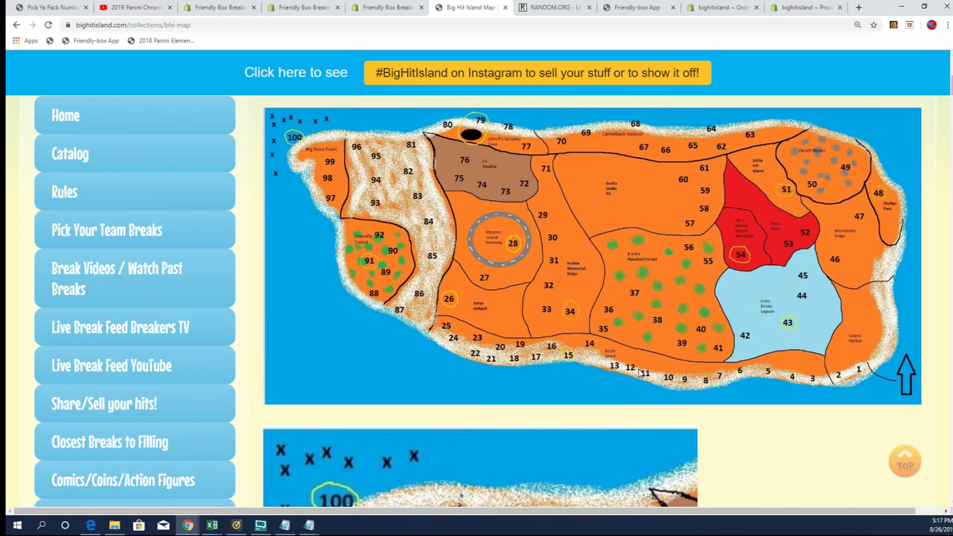